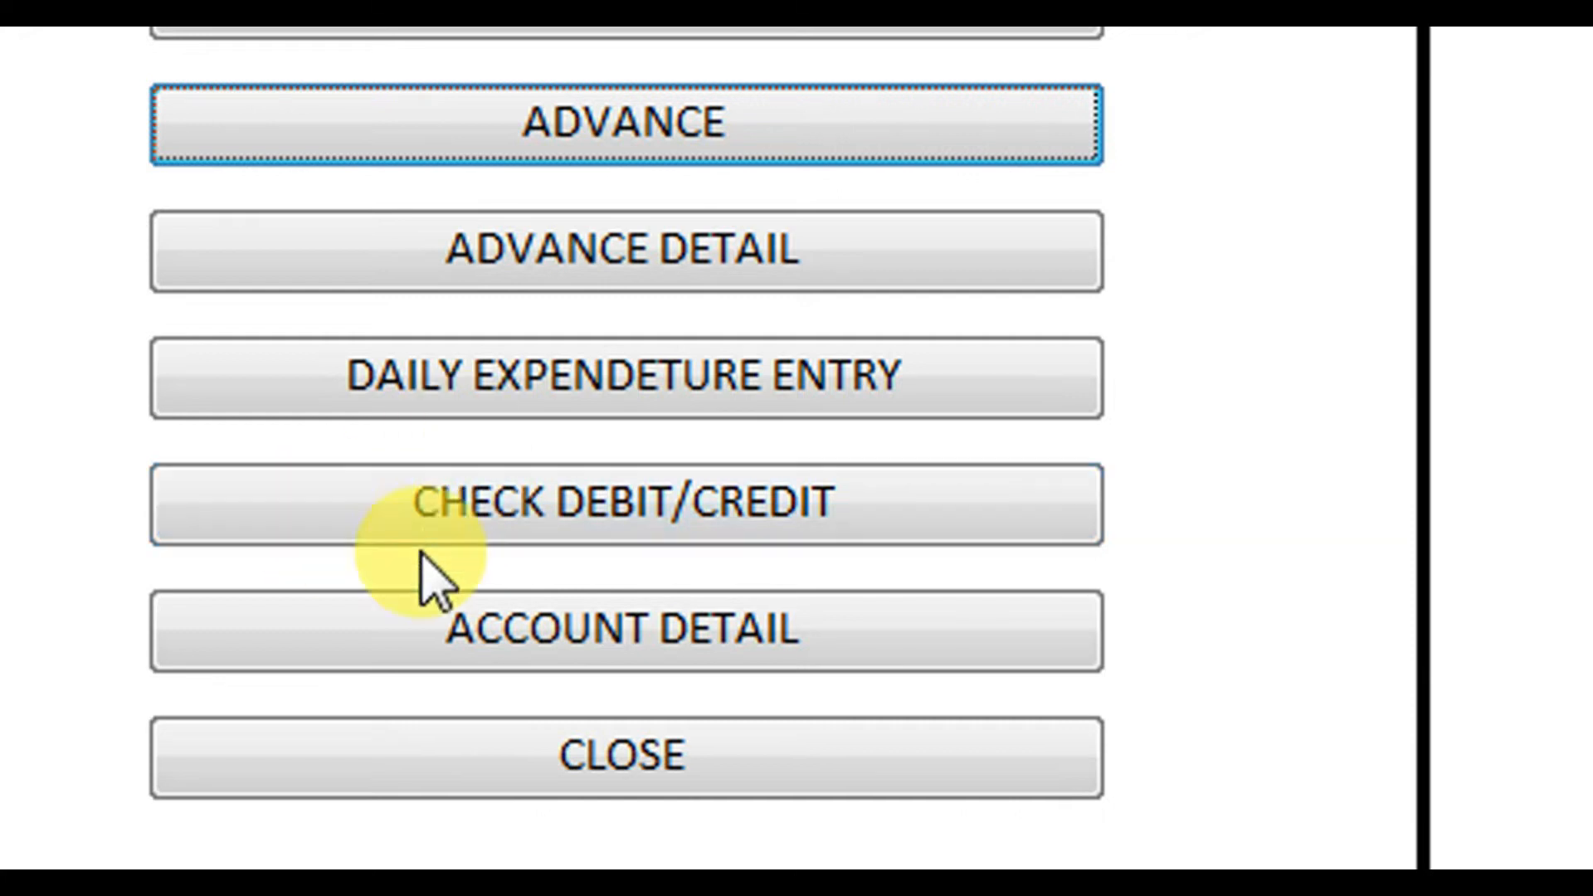
# Open the check debit/credit entry form and set its current date to 06-Oct-22.
pyautogui.click(487, 515)
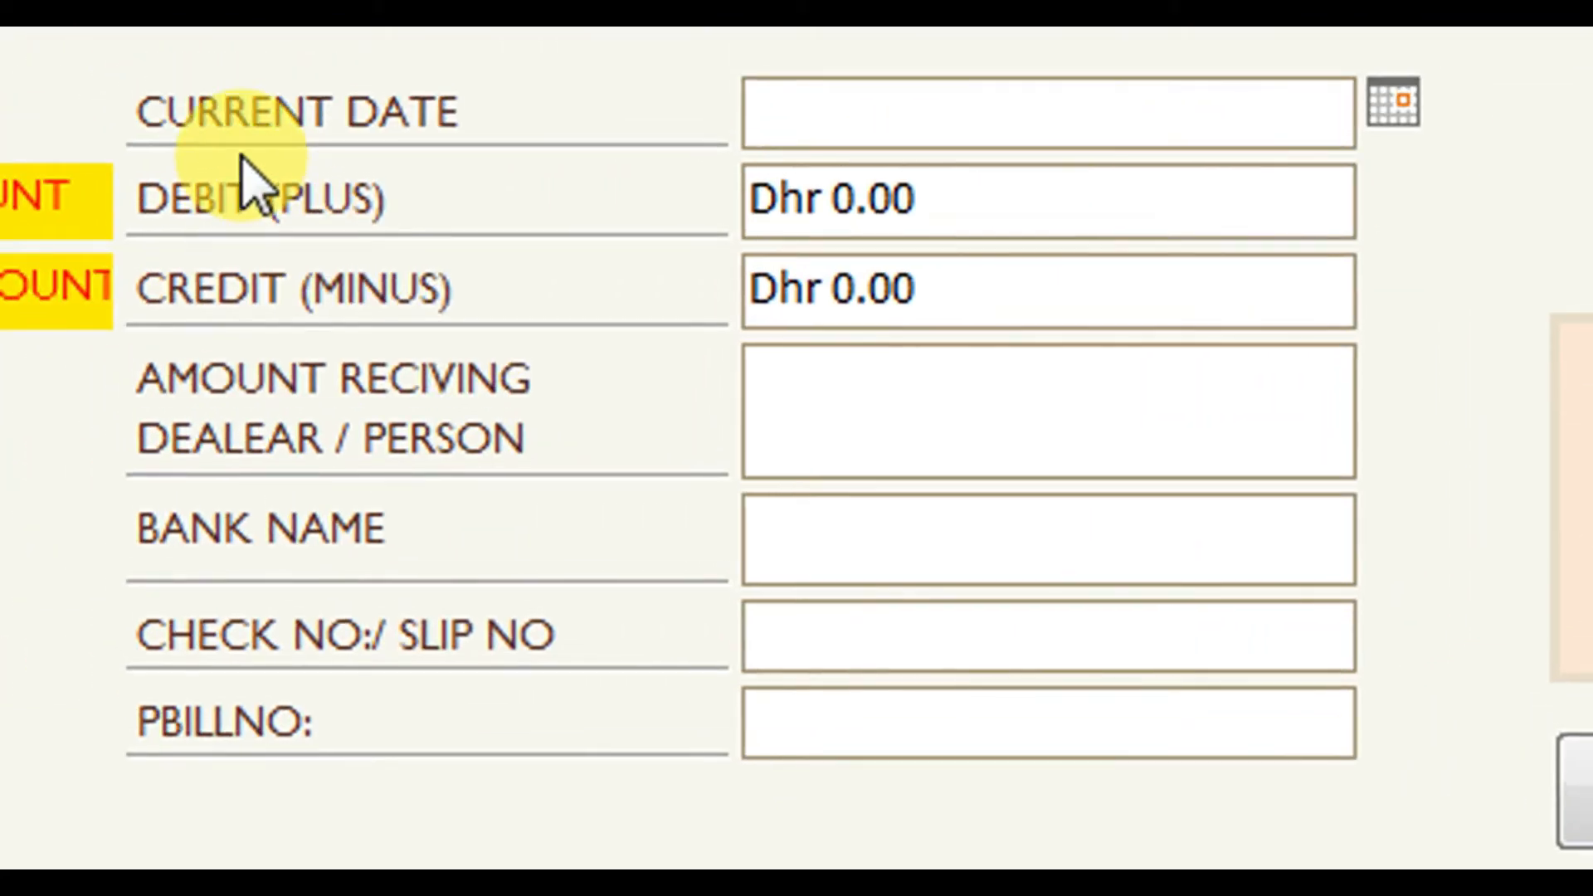
pyautogui.click(1391, 106)
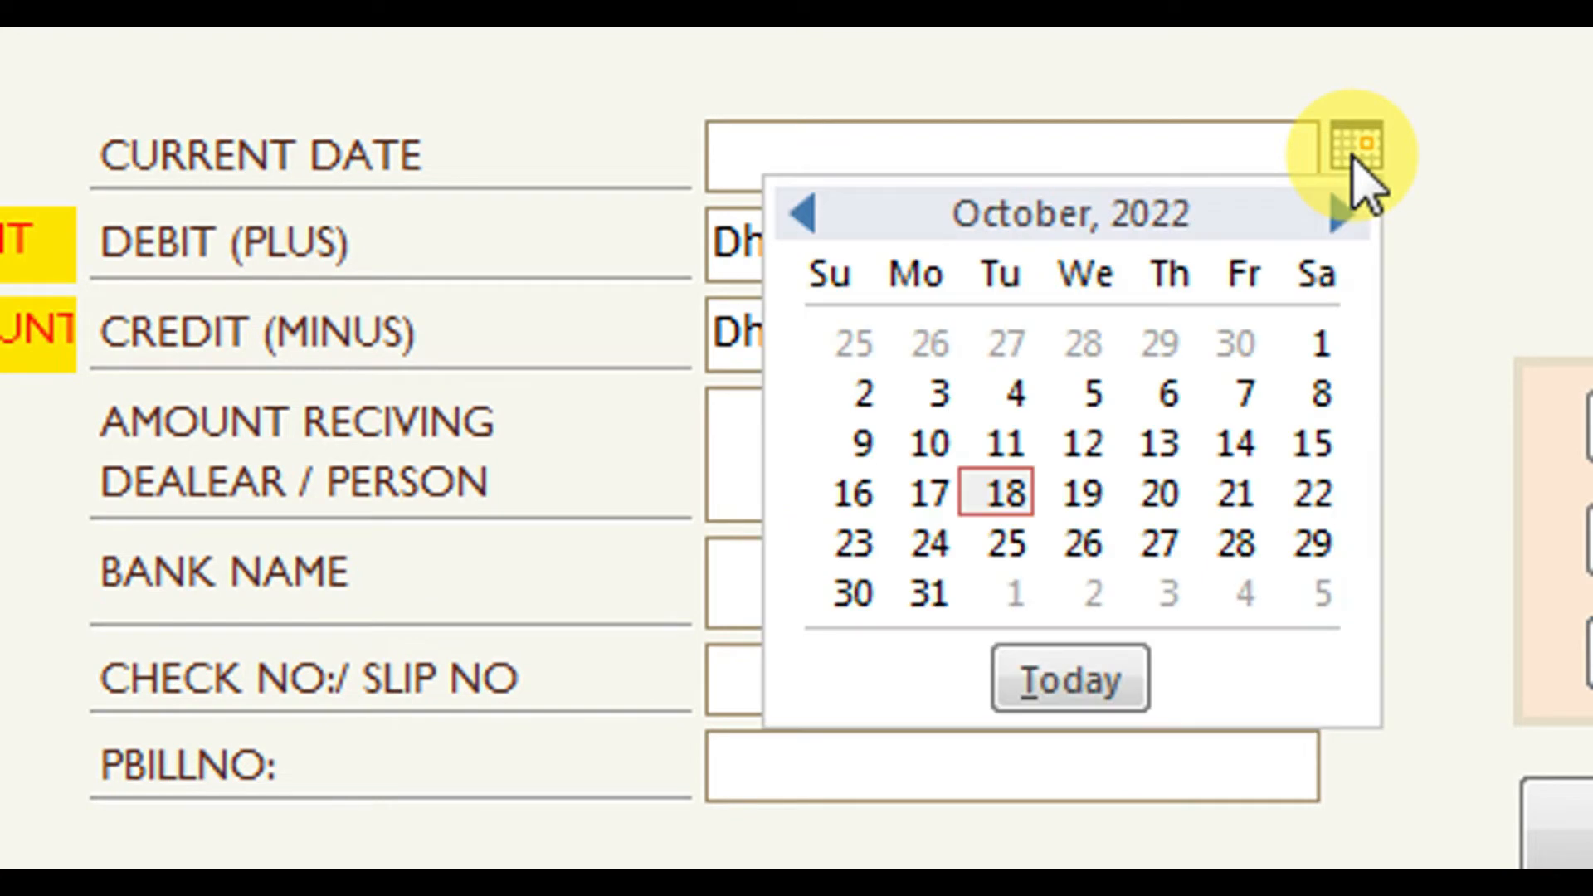
pyautogui.click(1178, 395)
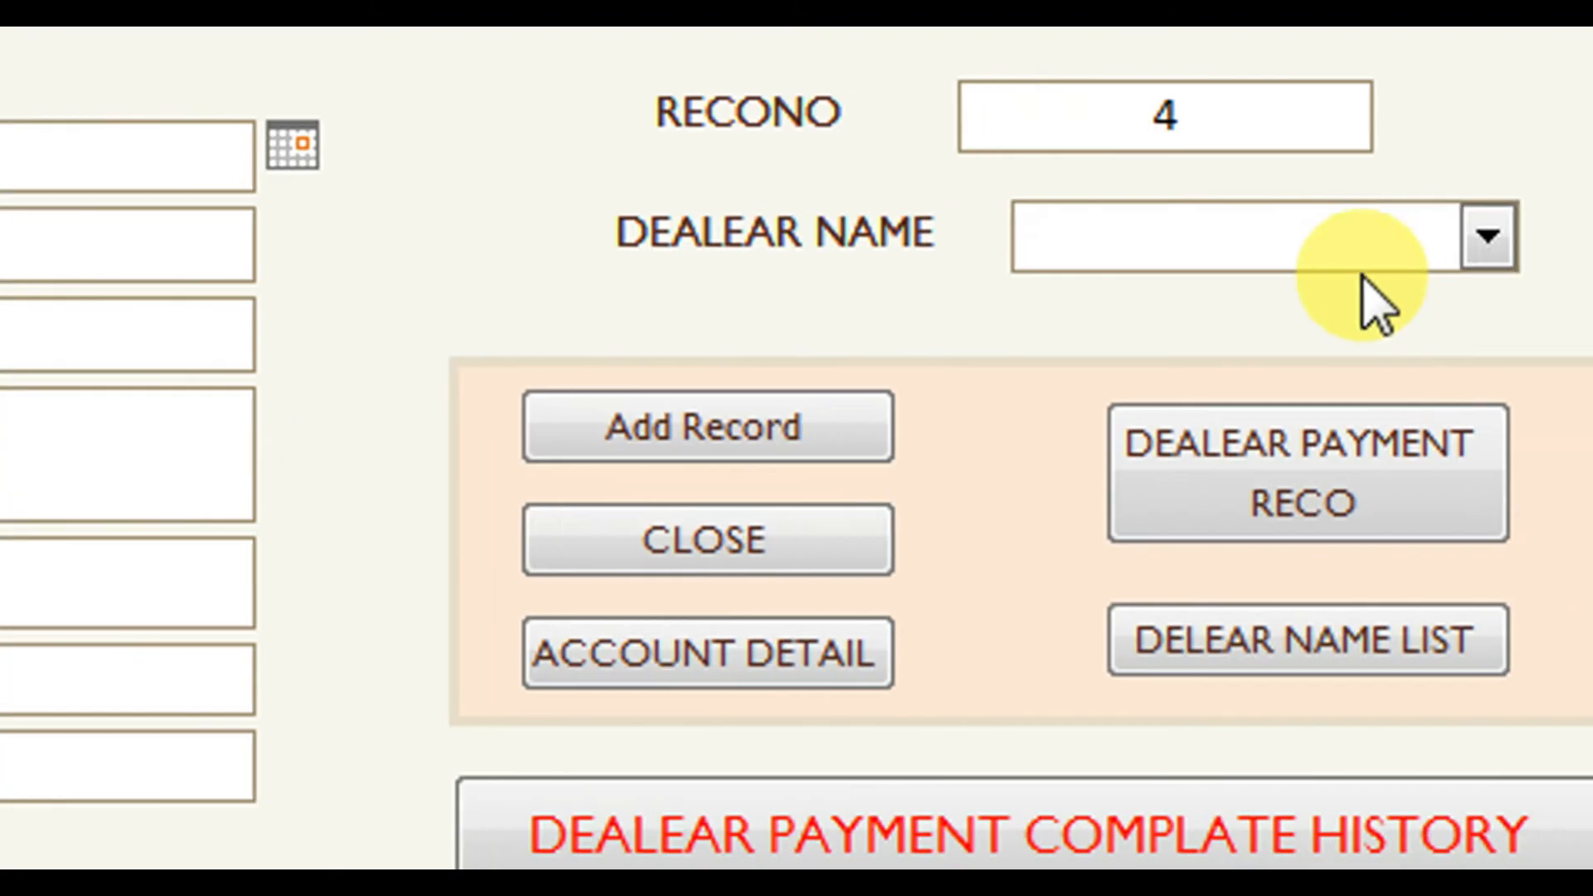
# Choose the first dealer as the dealer name and select the Debit field's 0.00 for replacement.
pyautogui.click(1354, 249)
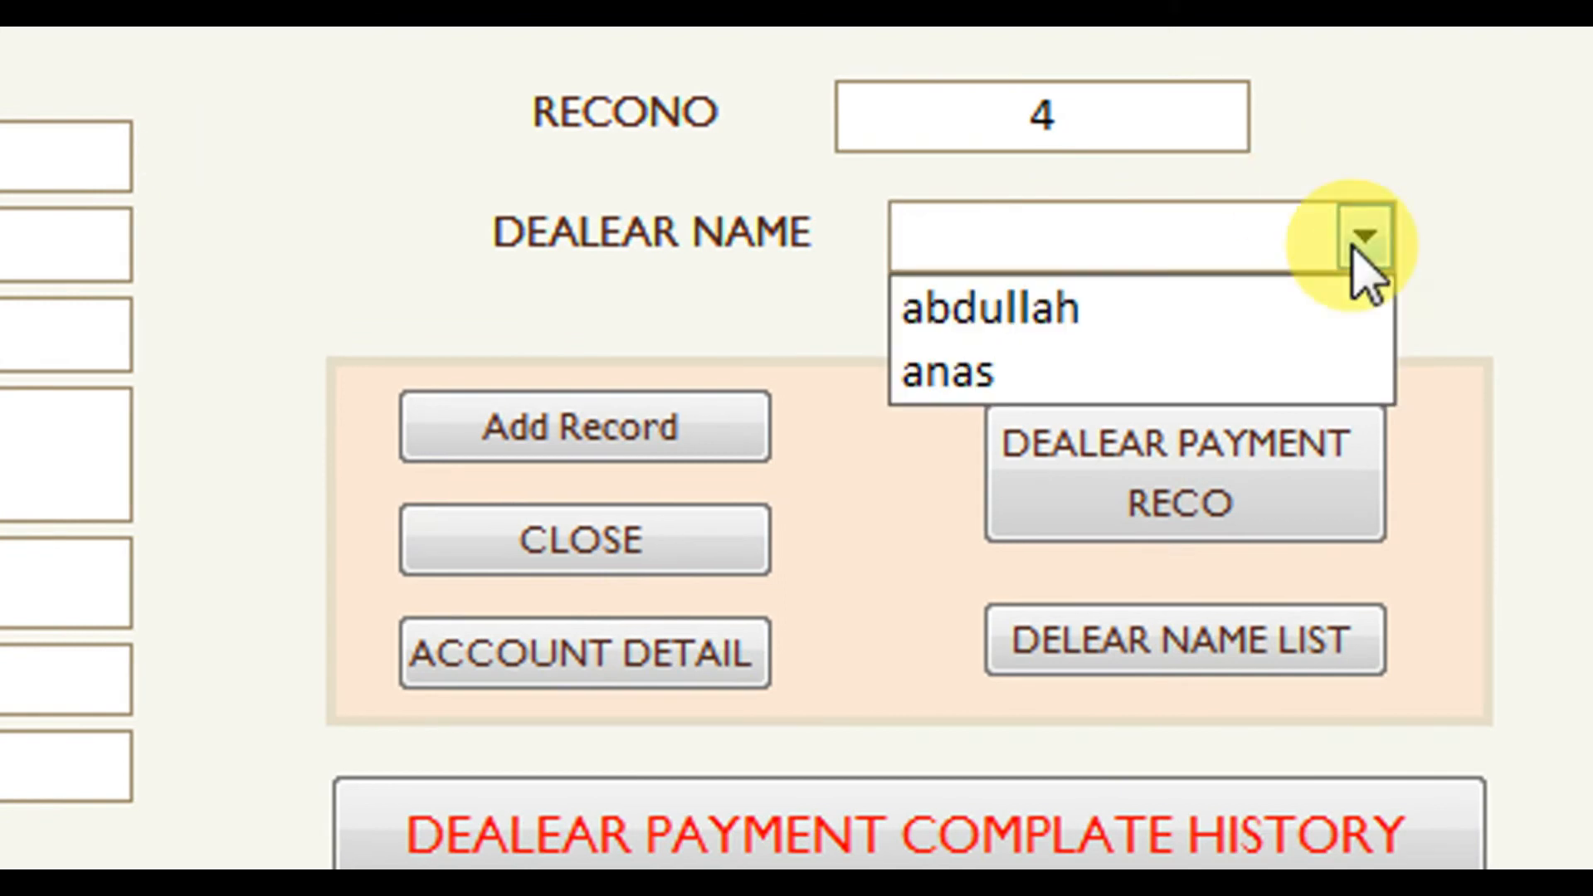
pyautogui.click(1128, 305)
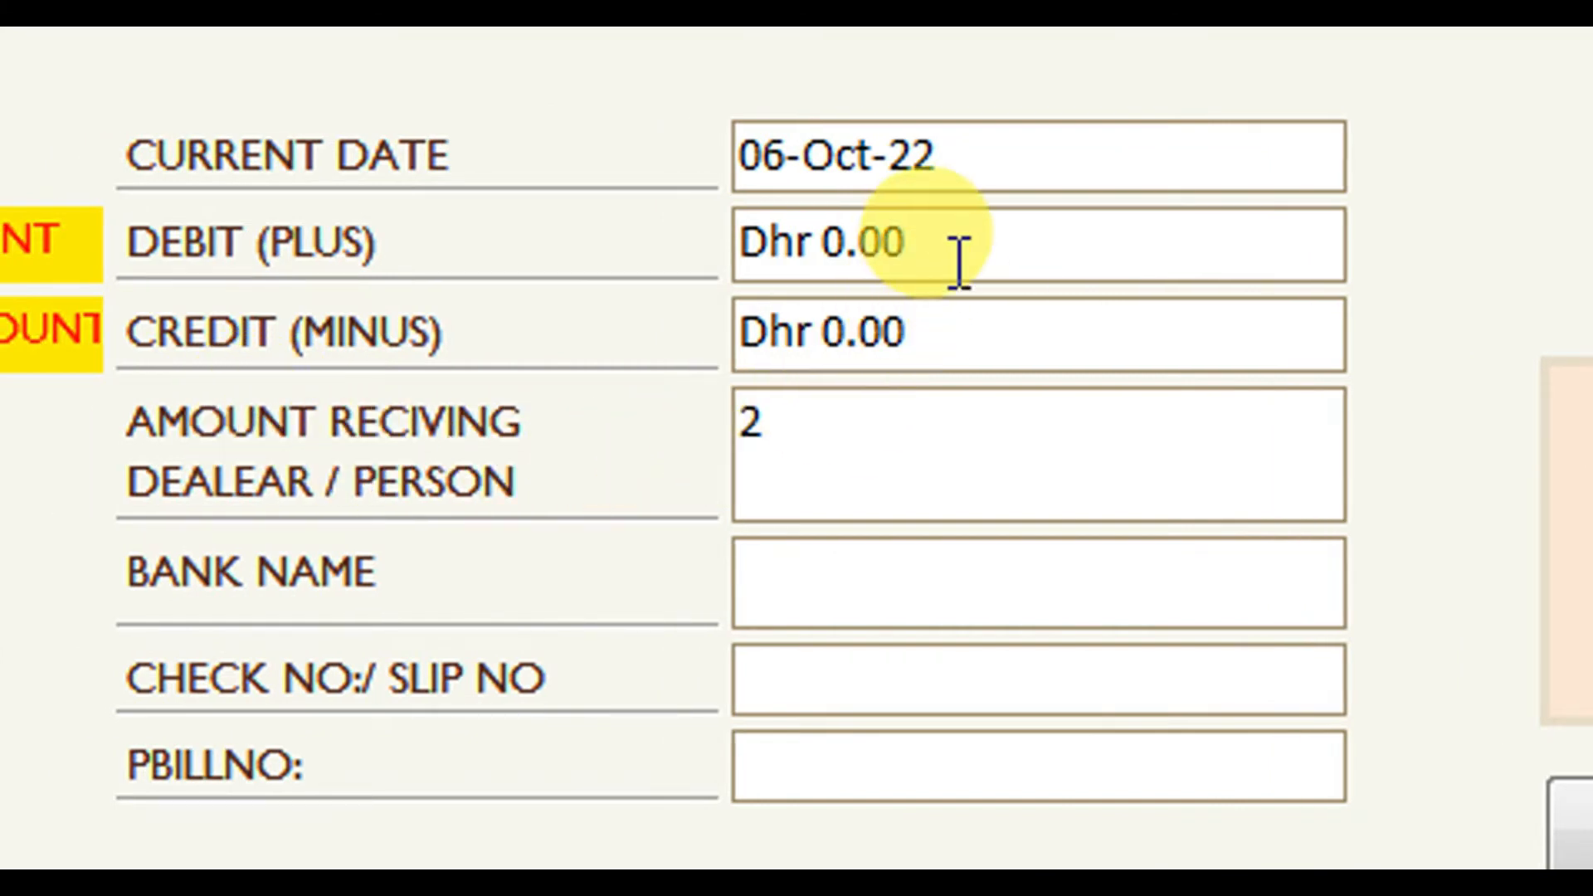
pyautogui.moveTo(958, 255); pyautogui.dragTo(711, 243)
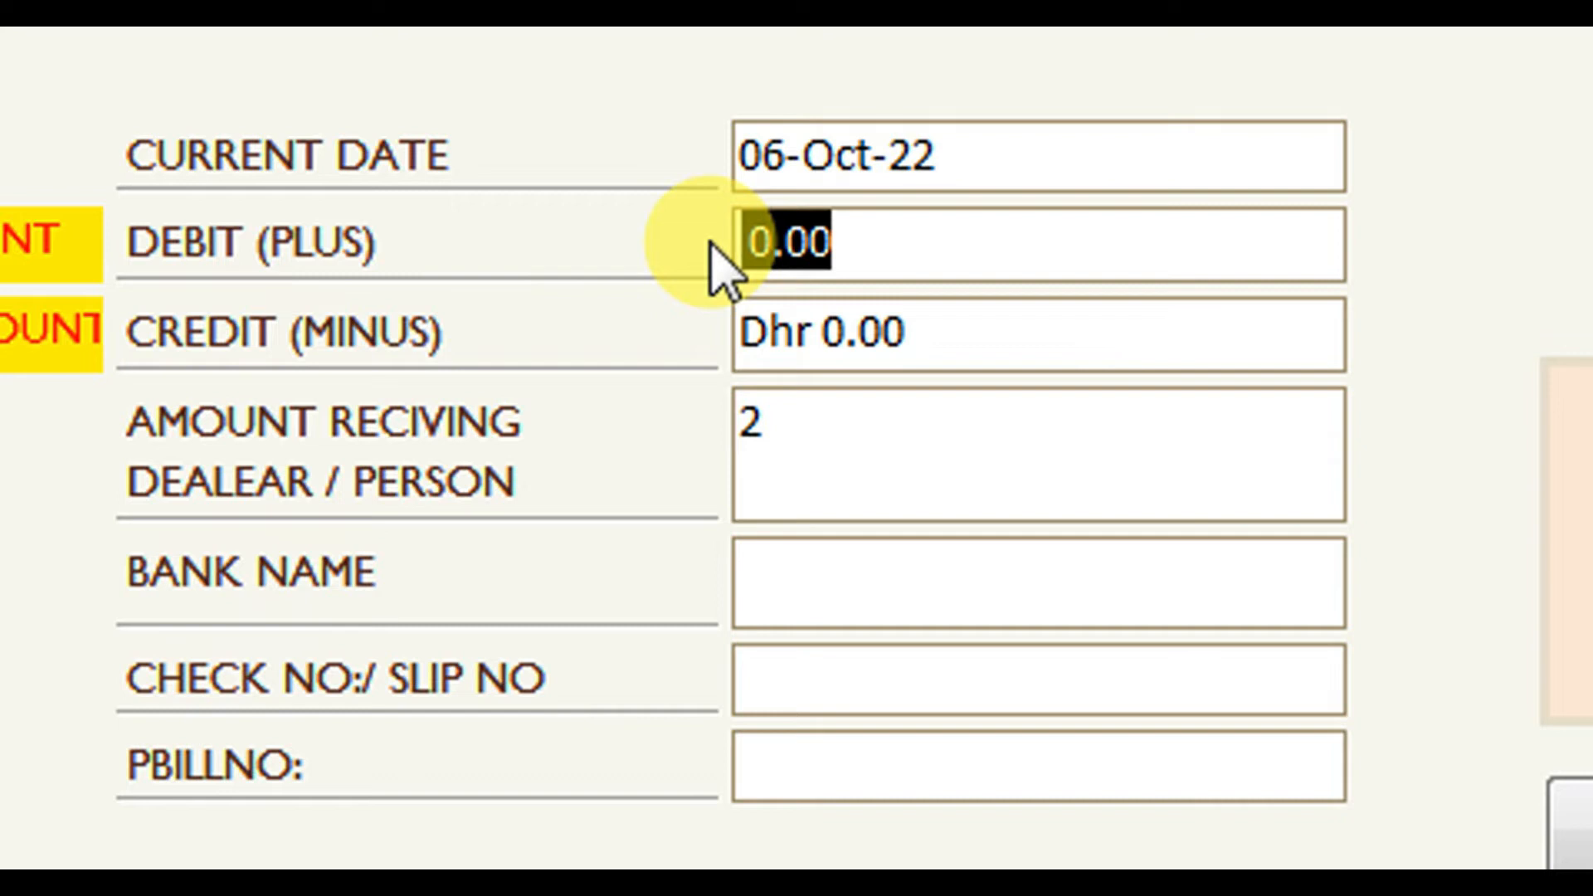
# Enter debit 1200, bank name 'new habib', check number 888 and PBILLNO 111.
pyautogui.write('1200')
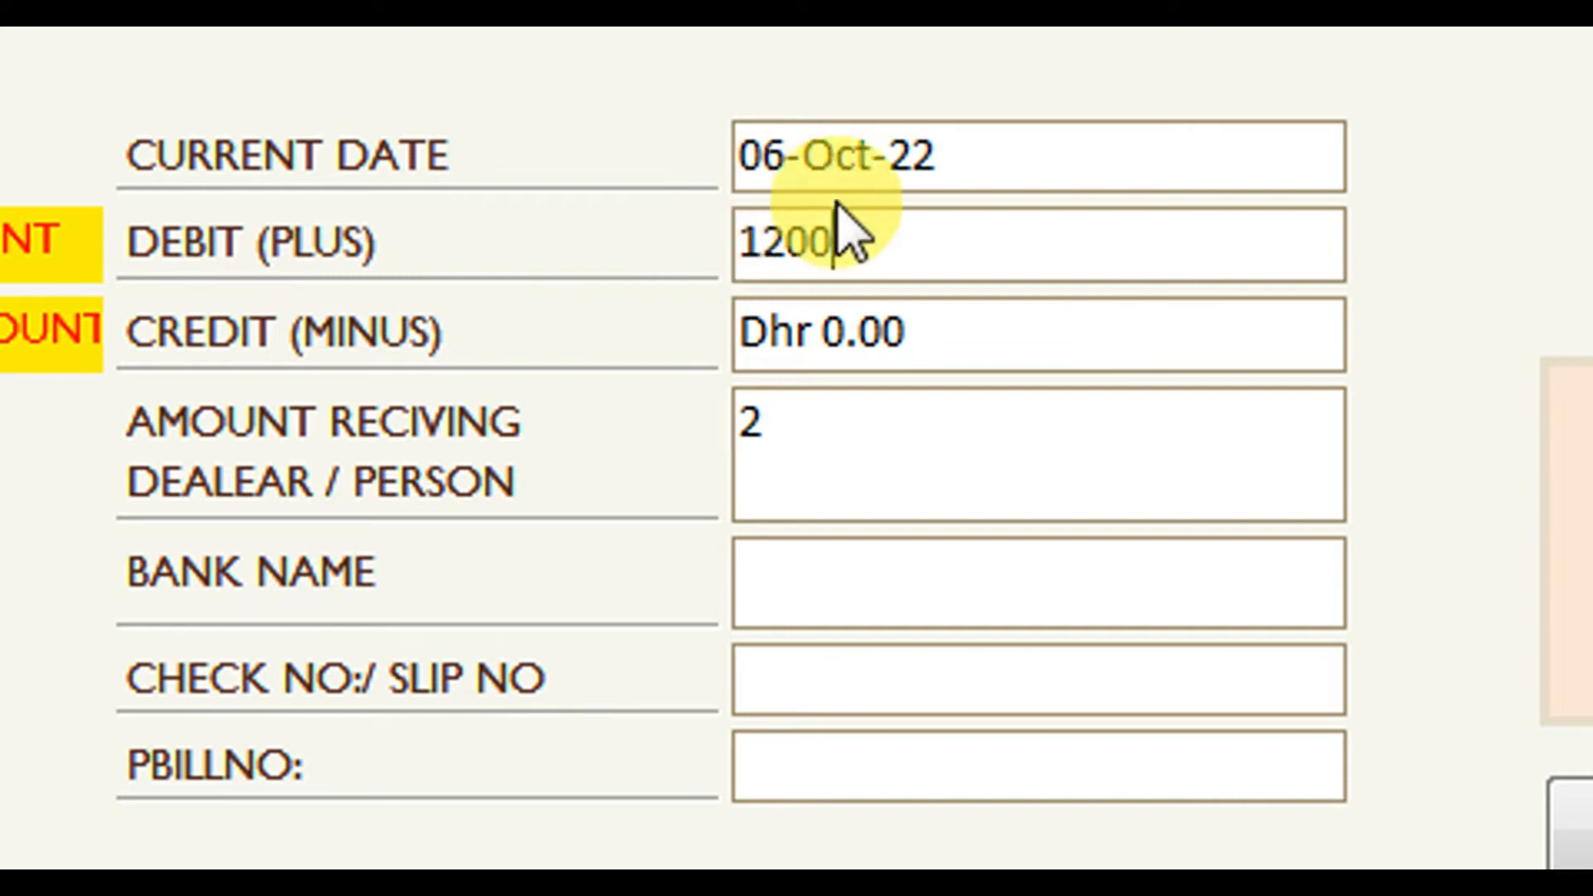
pyautogui.click(779, 595)
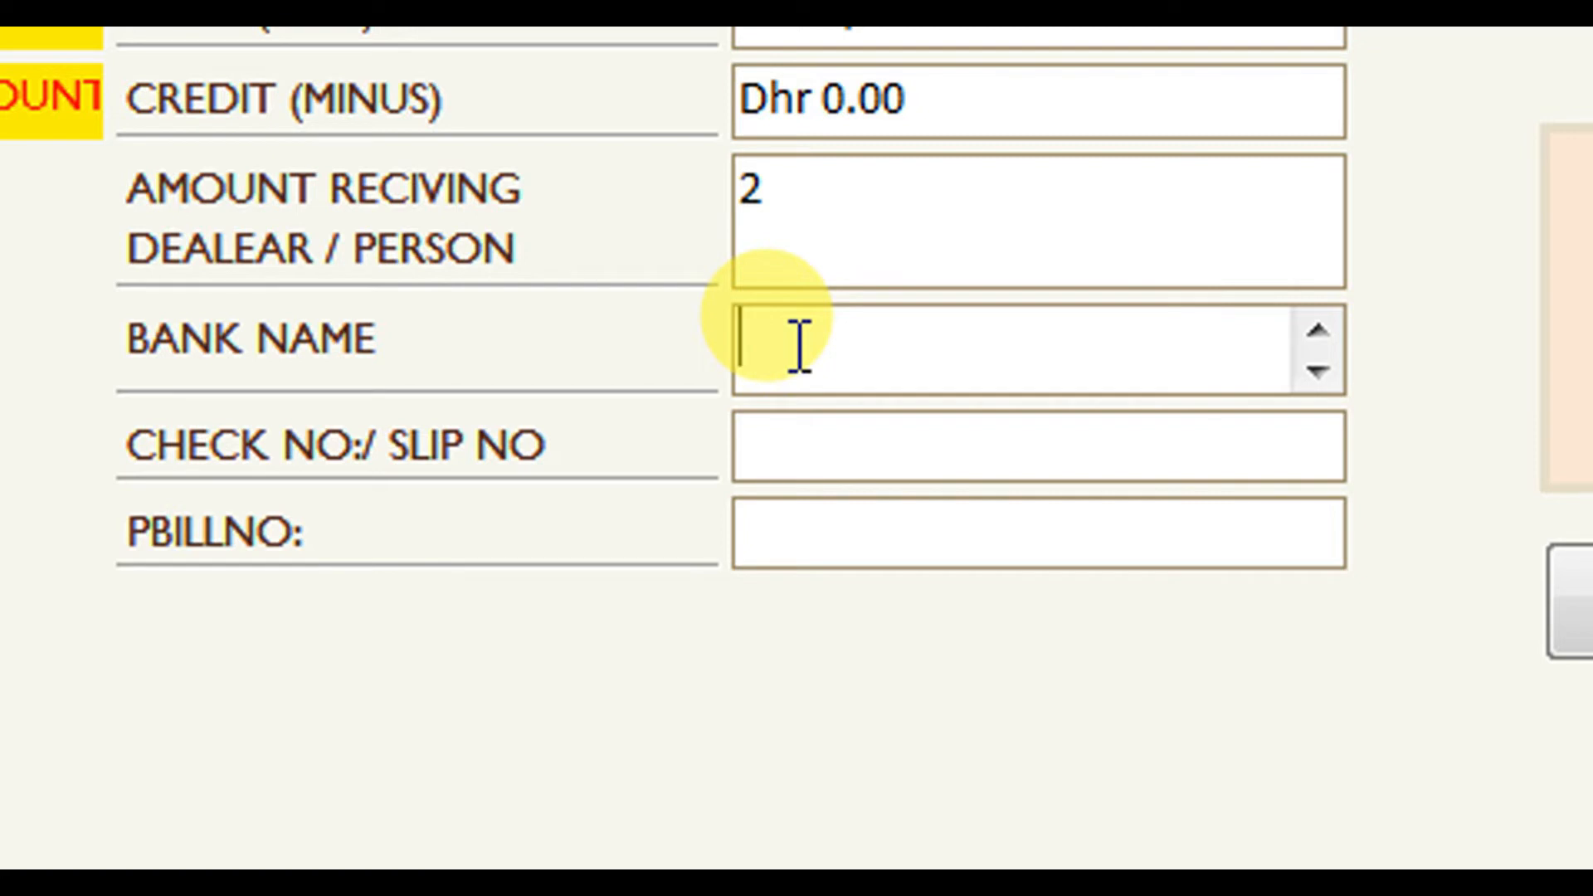
pyautogui.write('new ')
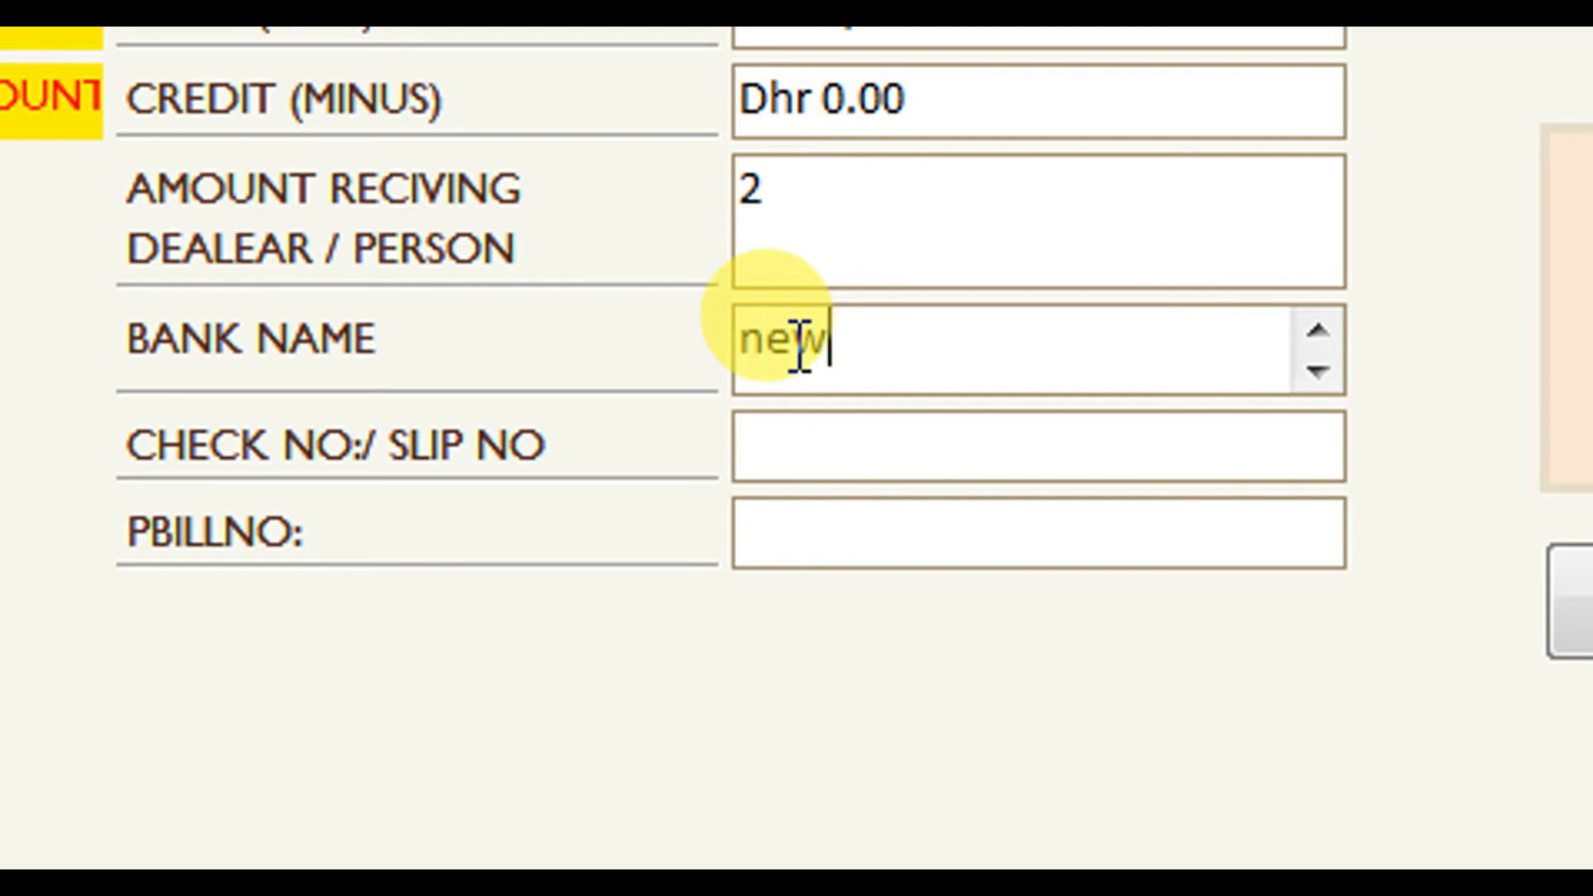
pyautogui.write('habib')
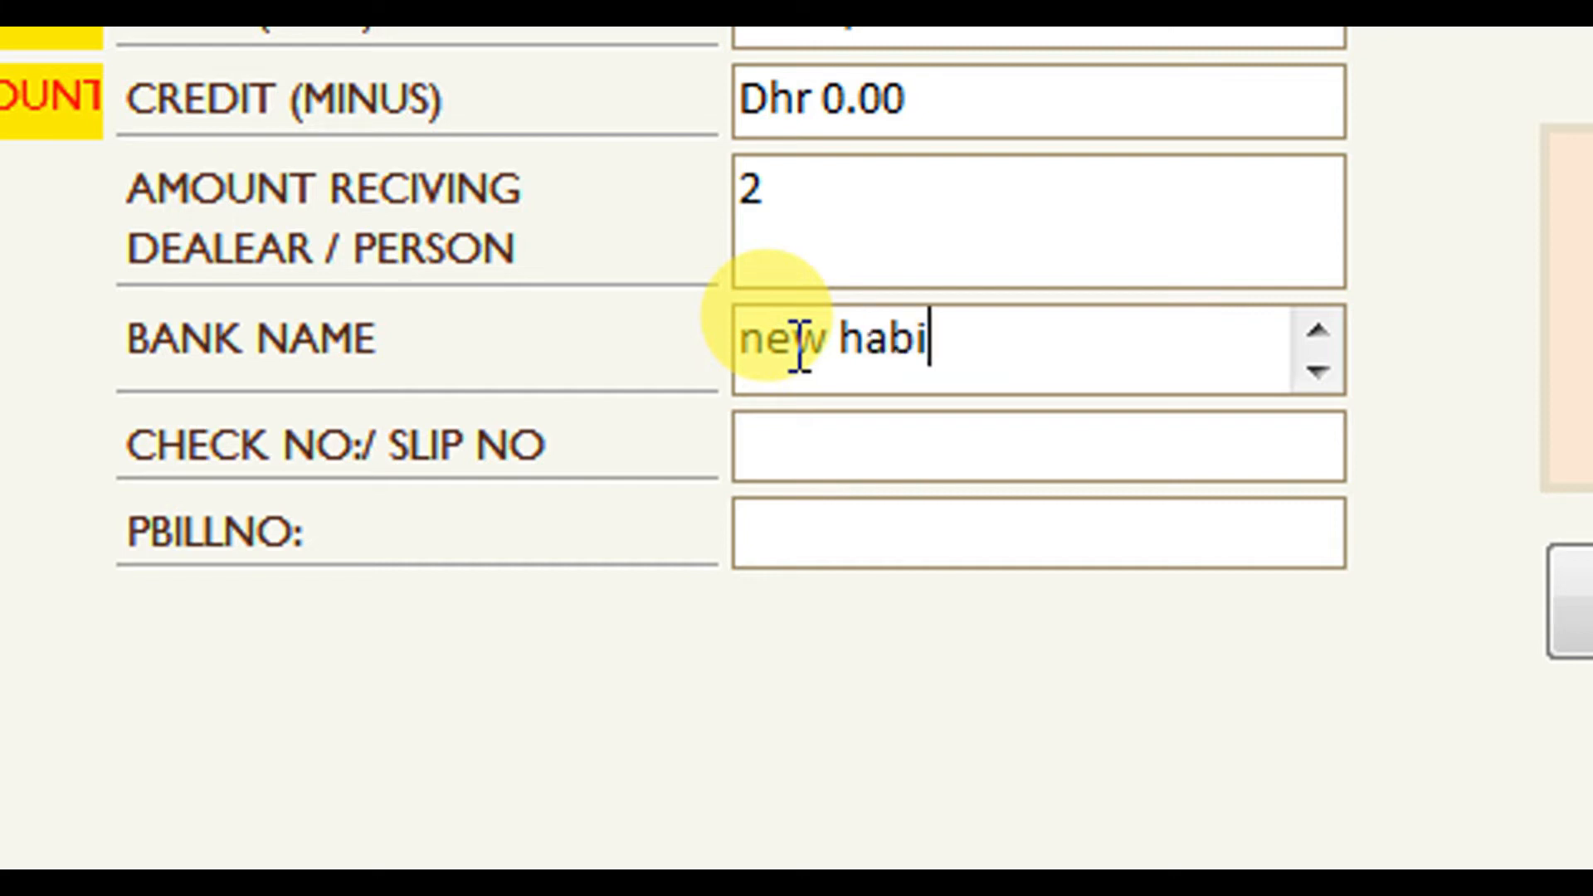
pyautogui.click(830, 459)
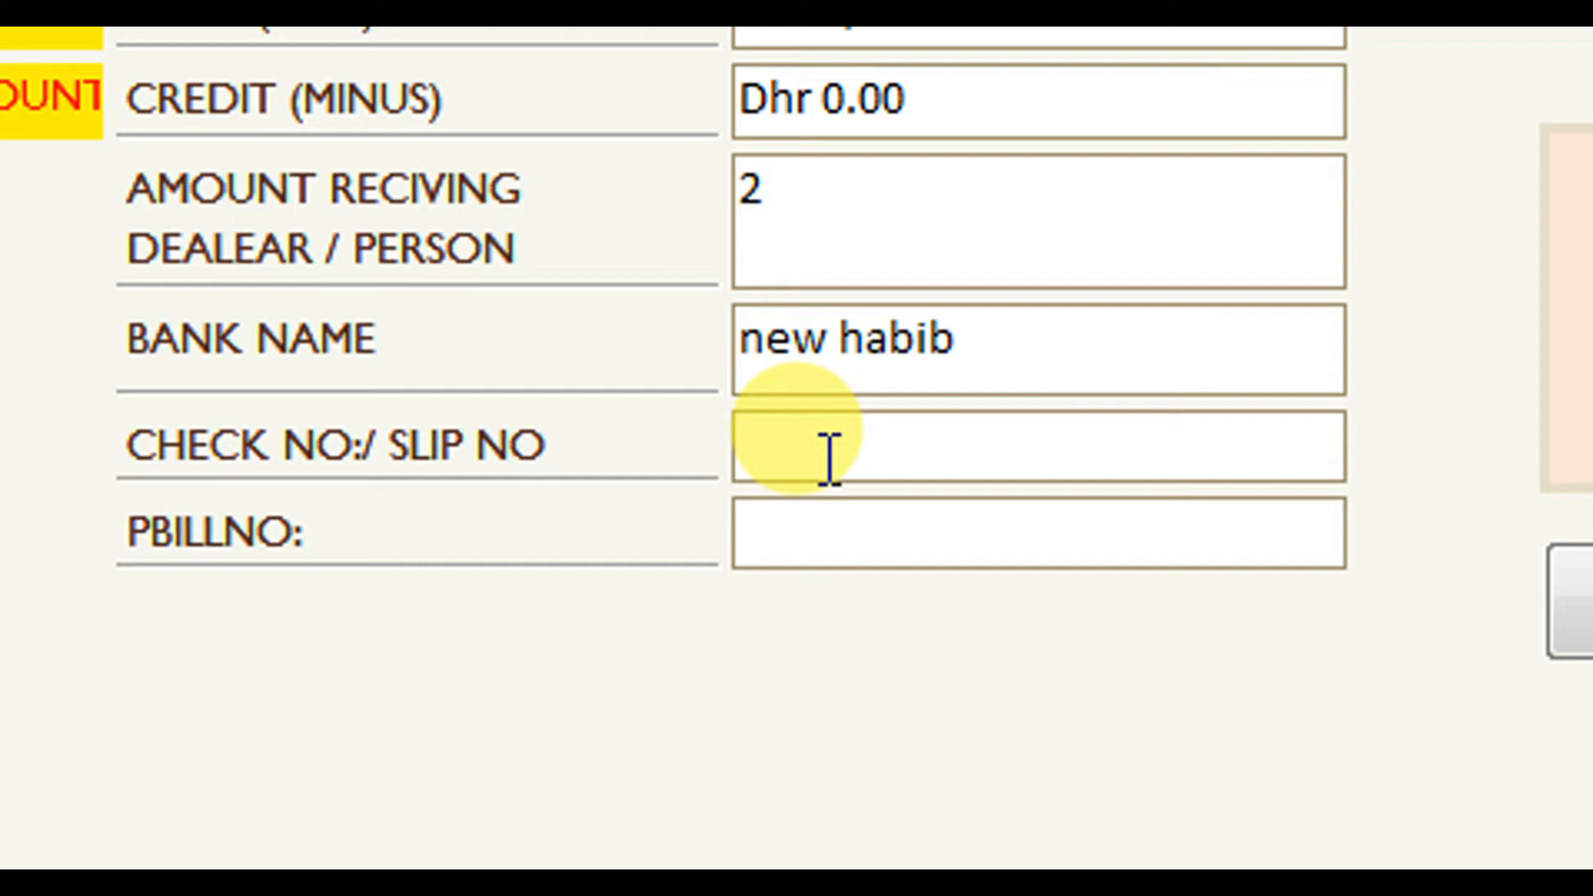
pyautogui.write('888')
pyautogui.click(814, 535)
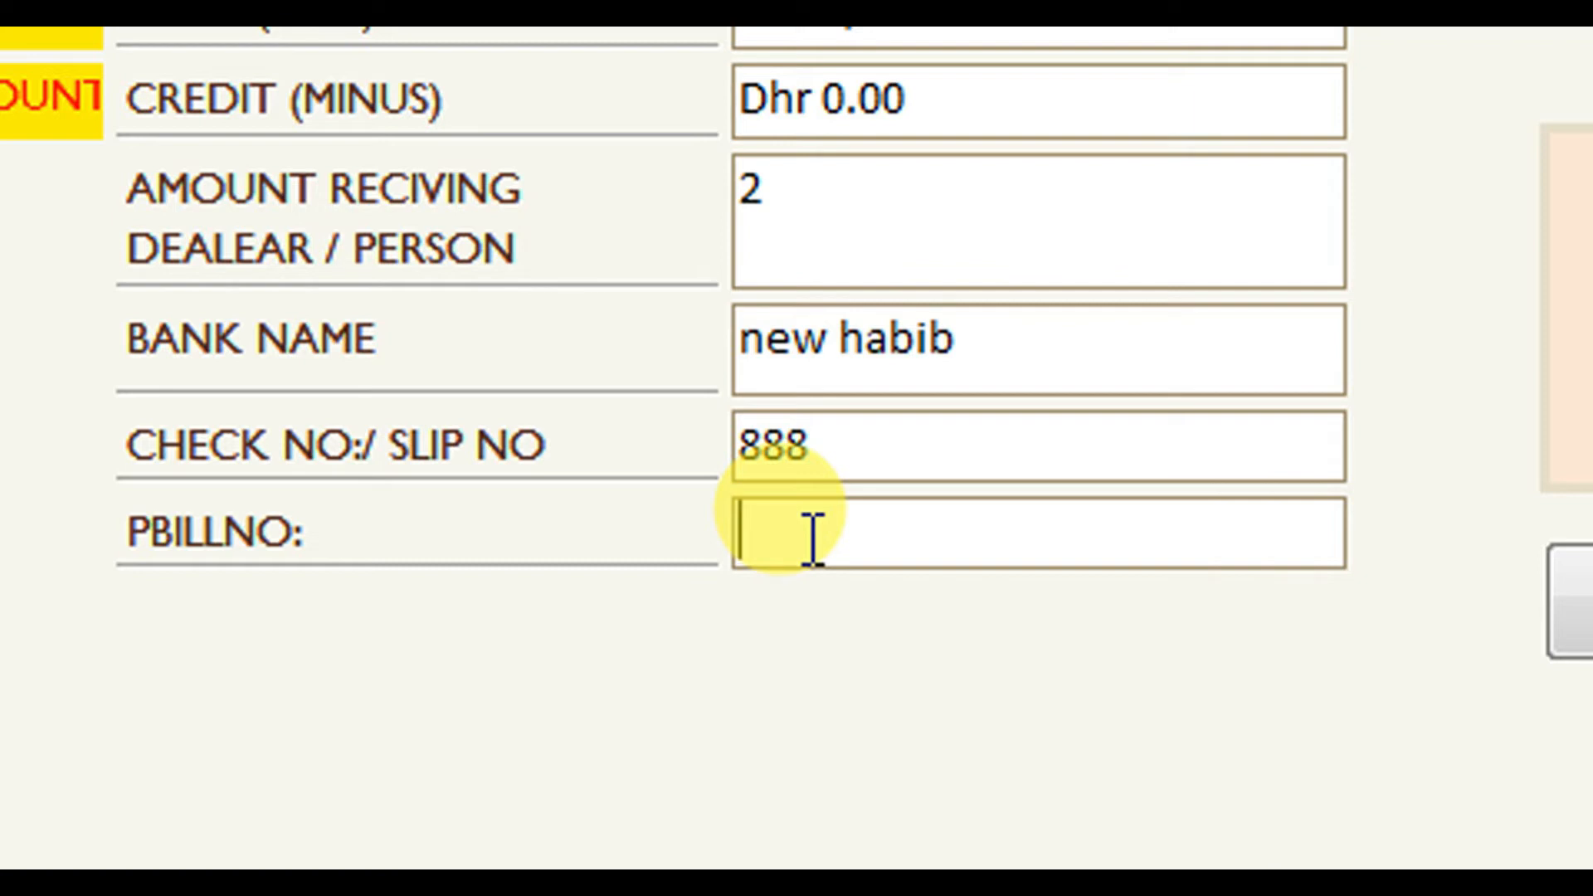
pyautogui.write('111')
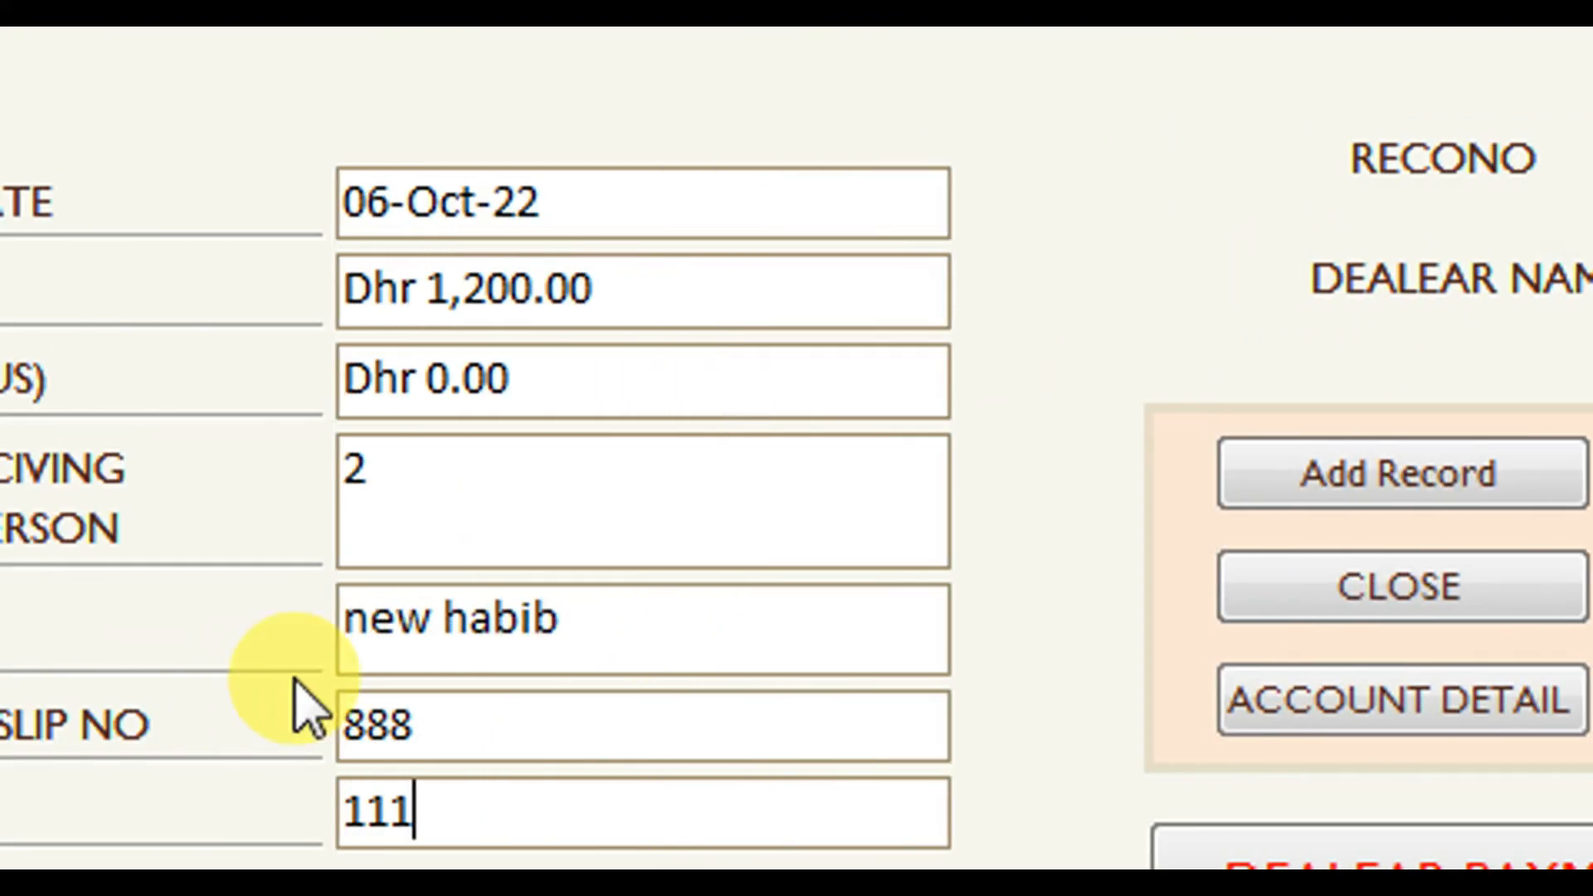
# Save the new habib record and view it in the Bank Record Detail list.
pyautogui.click(1352, 498)
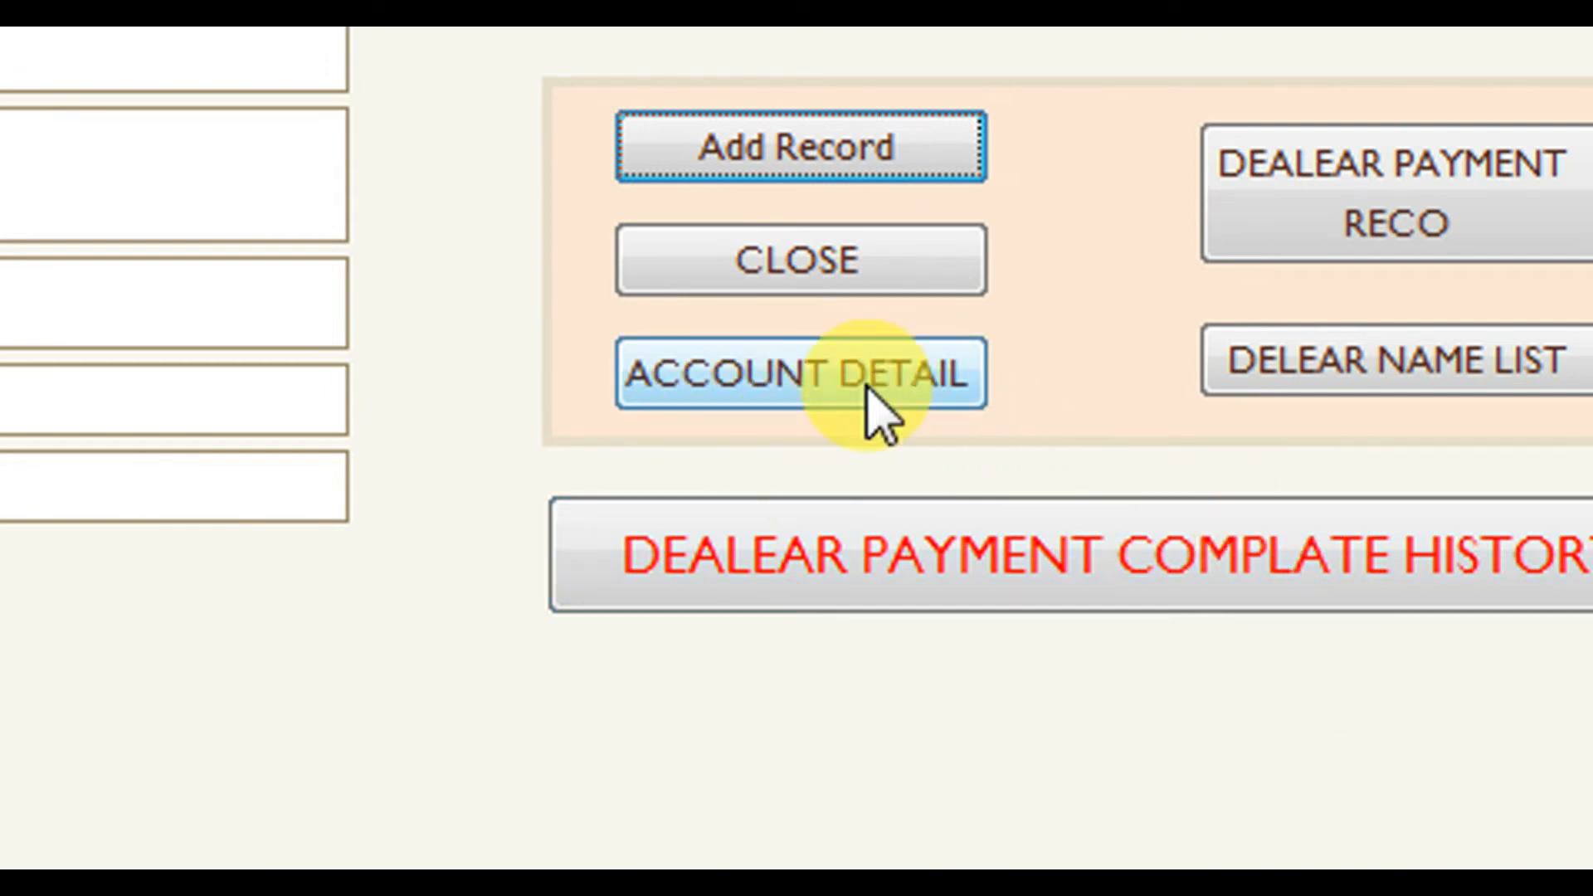
pyautogui.click(838, 386)
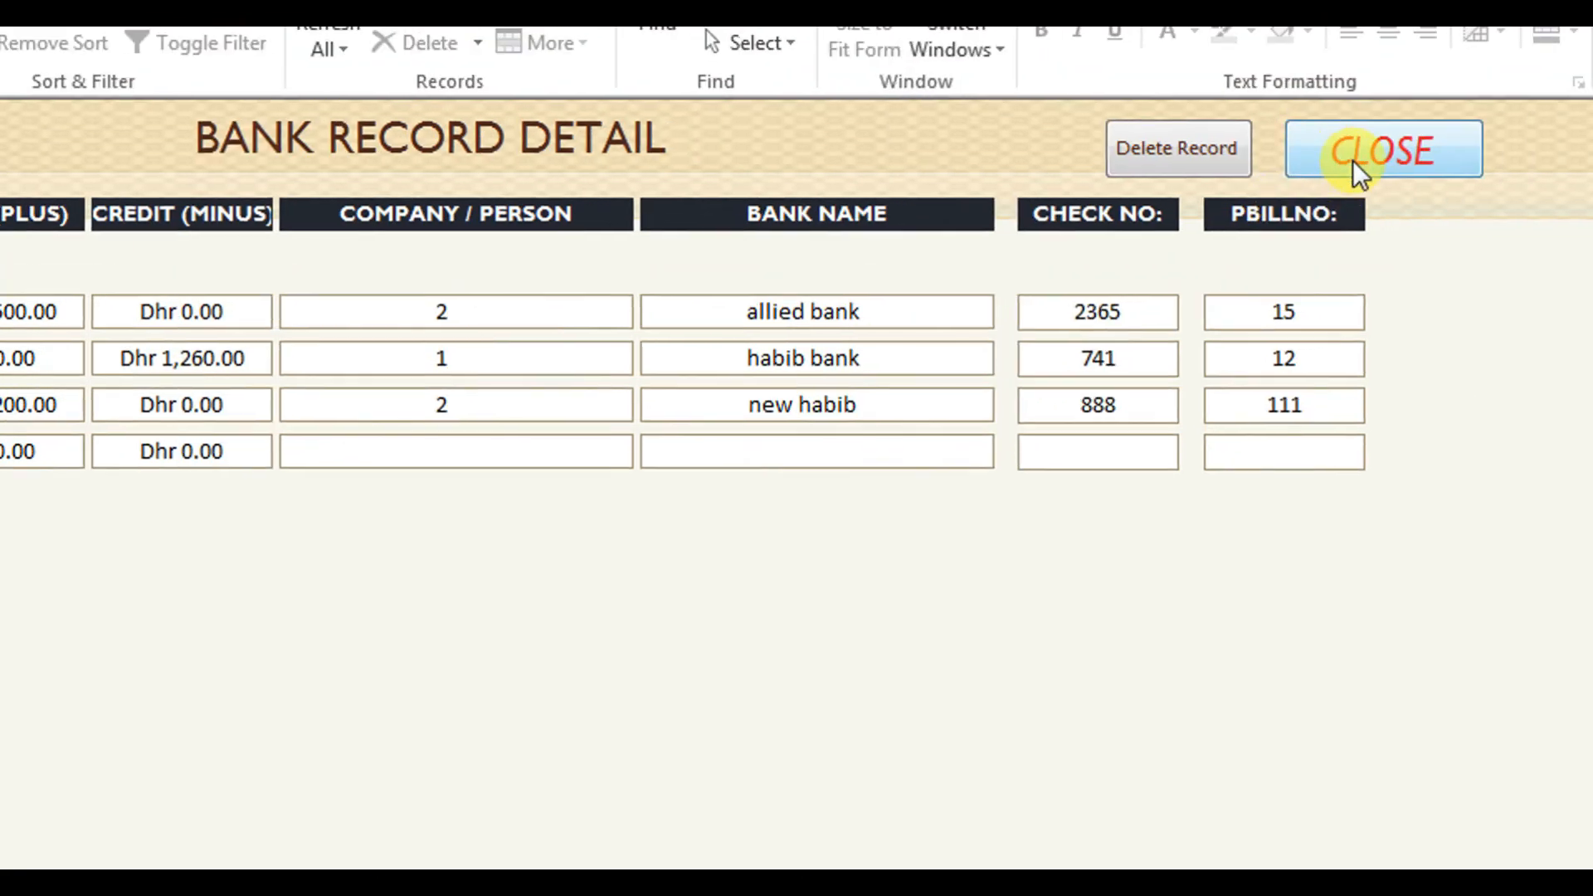
# Back on the entry form, choose the second dealer and set the current date to 10 October 2022.
pyautogui.click(1353, 161)
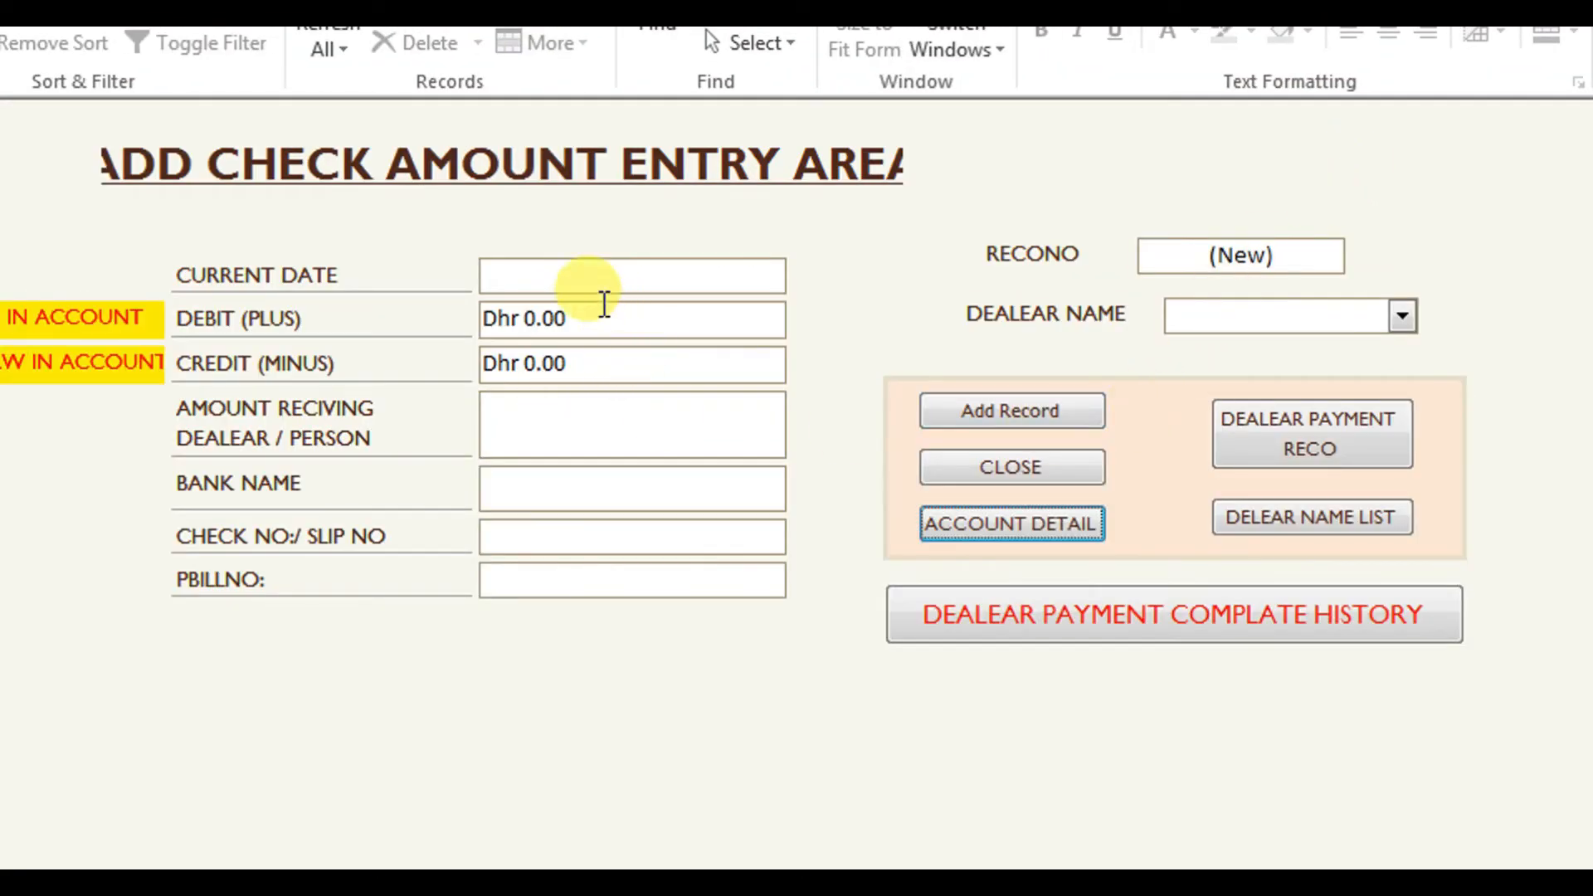
pyautogui.click(1402, 317)
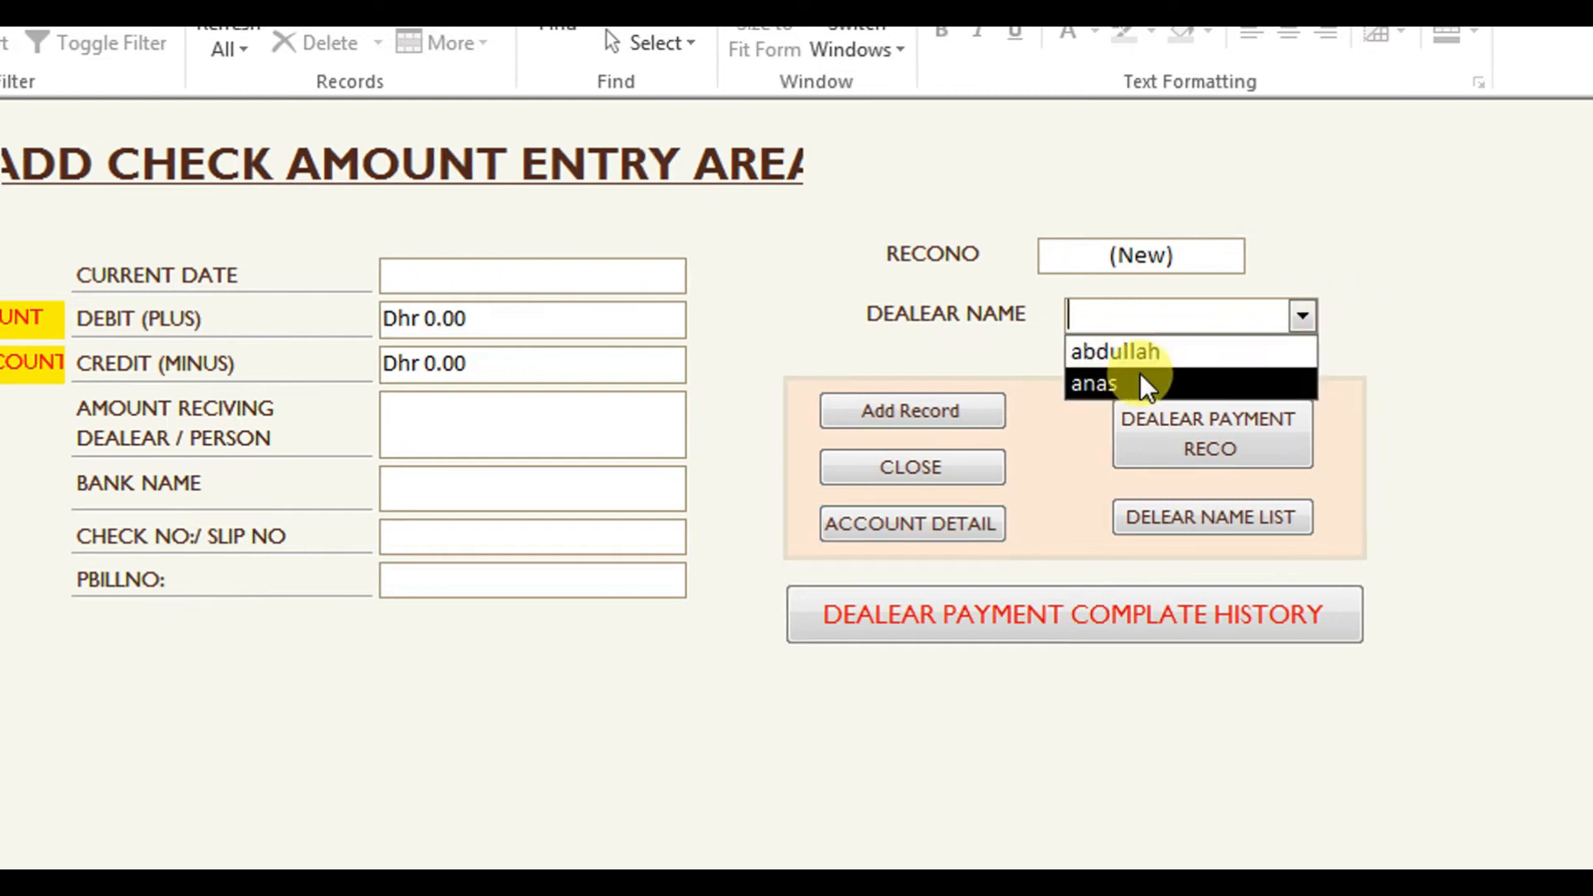
pyautogui.click(1112, 383)
pyautogui.click(422, 279)
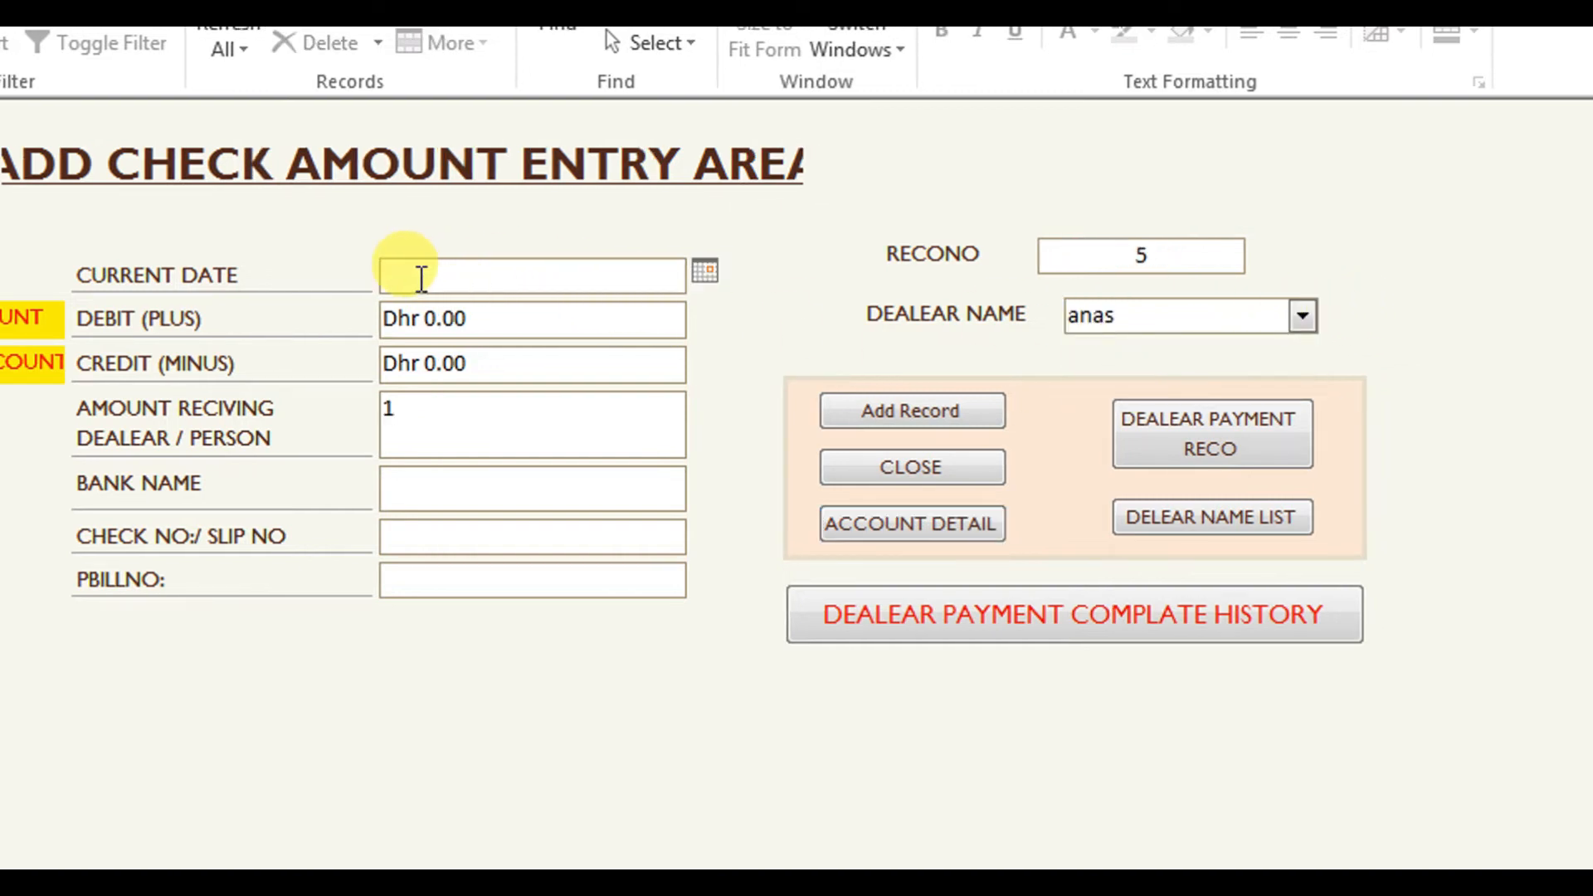
pyautogui.click(706, 274)
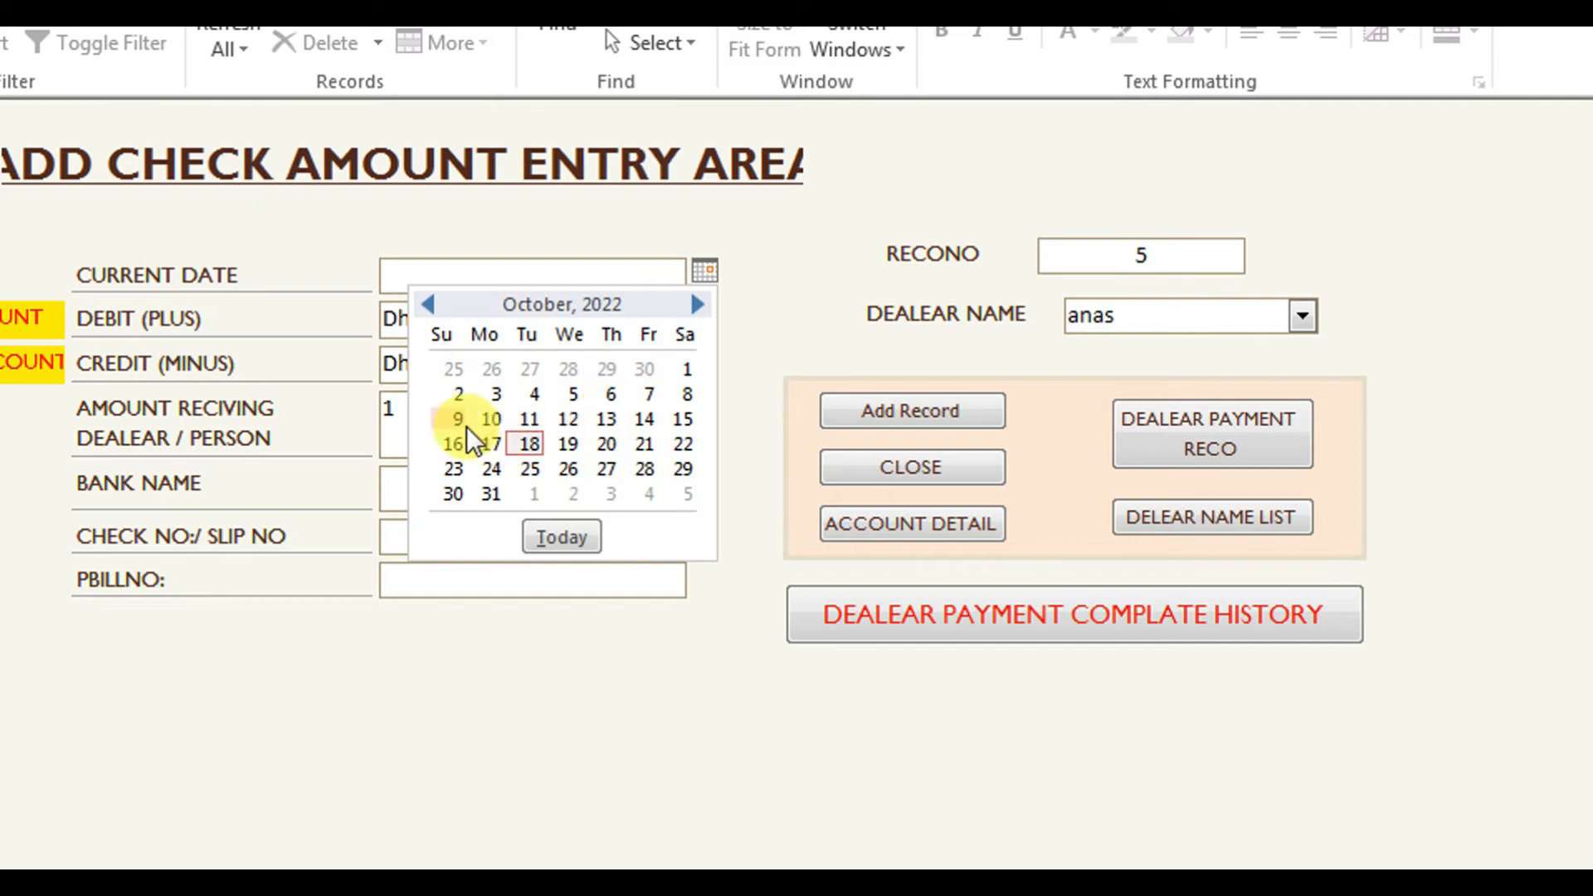
pyautogui.click(490, 419)
# Clear the debit amount and enter a credit of 1000.
pyautogui.moveTo(410, 317); pyautogui.dragTo(383, 316)
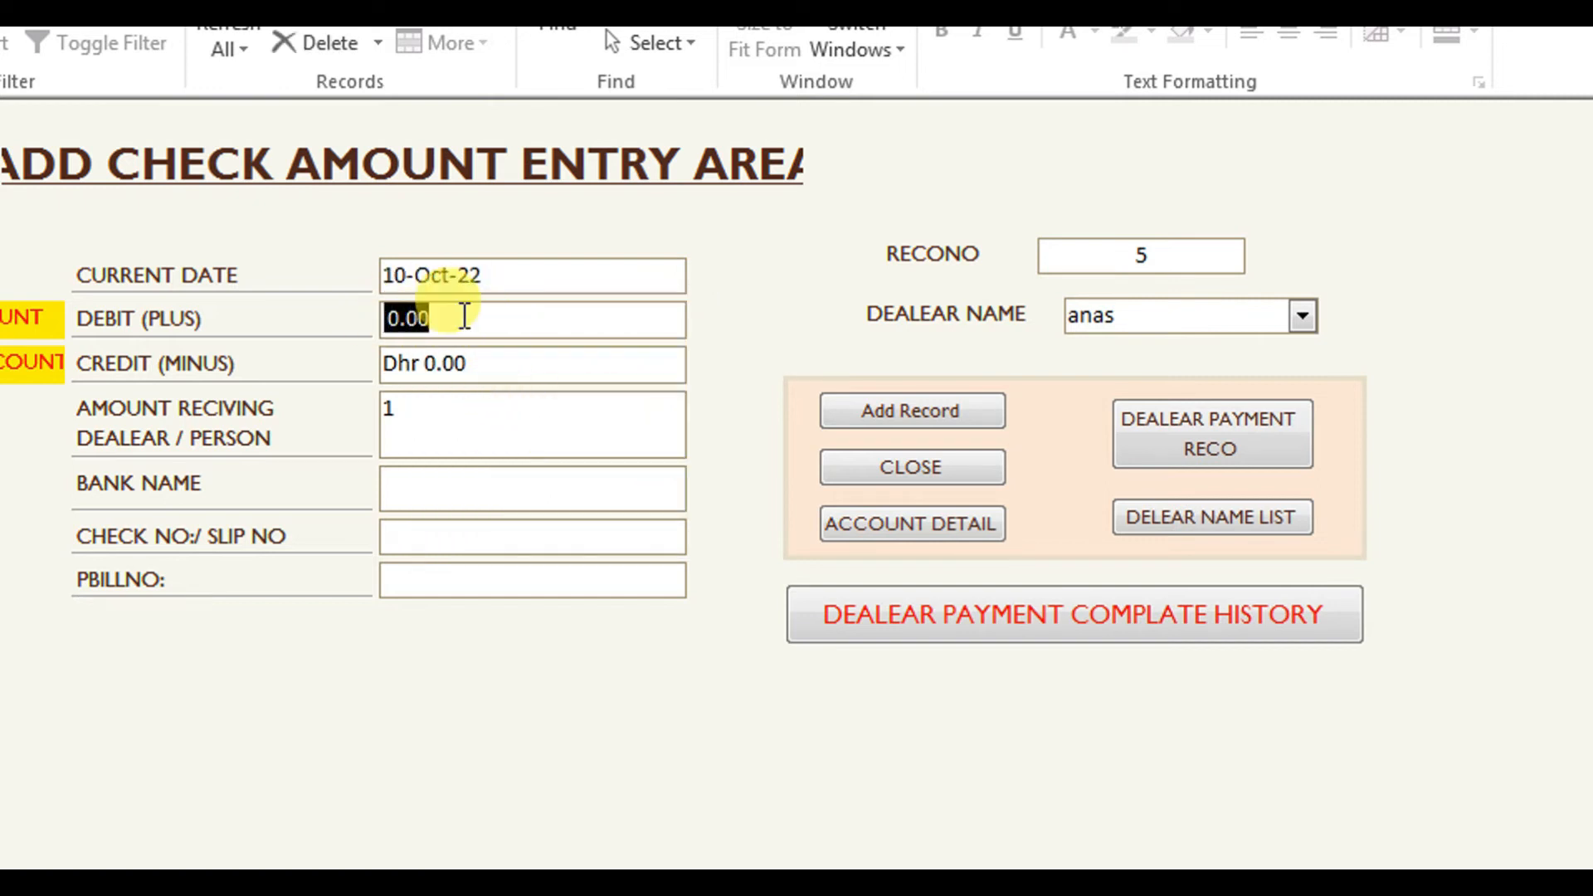
pyautogui.write('1000')
pyautogui.press('BackSpace')
pyautogui.press('BackSpace')
pyautogui.press('BackSpace')
pyautogui.press('BackSpace')
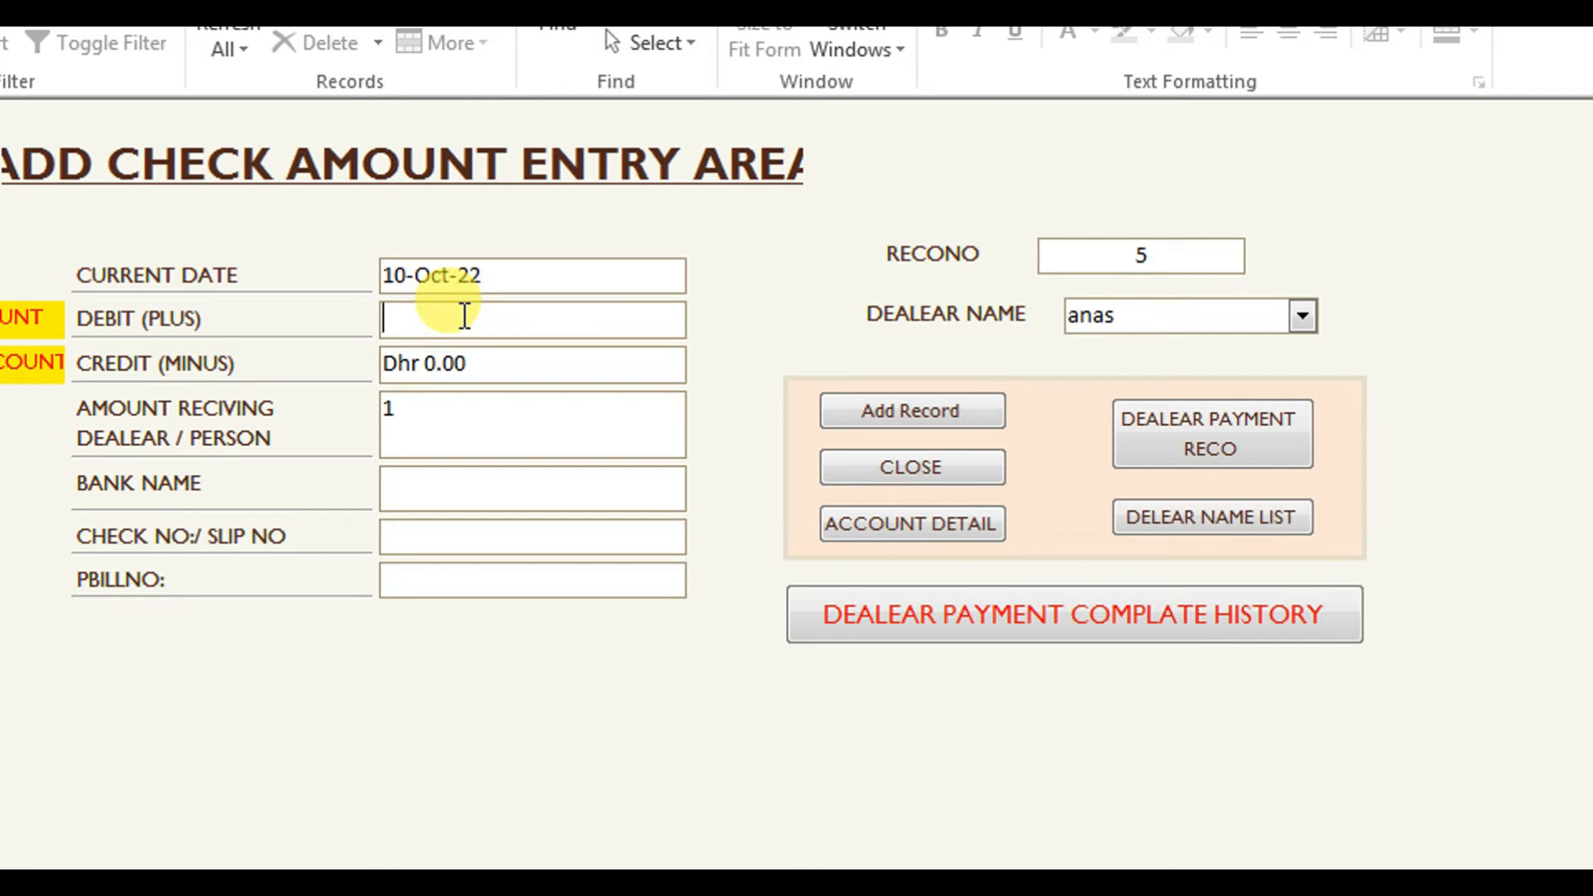
pyautogui.click(472, 359)
pyautogui.moveTo(473, 360); pyautogui.dragTo(387, 363)
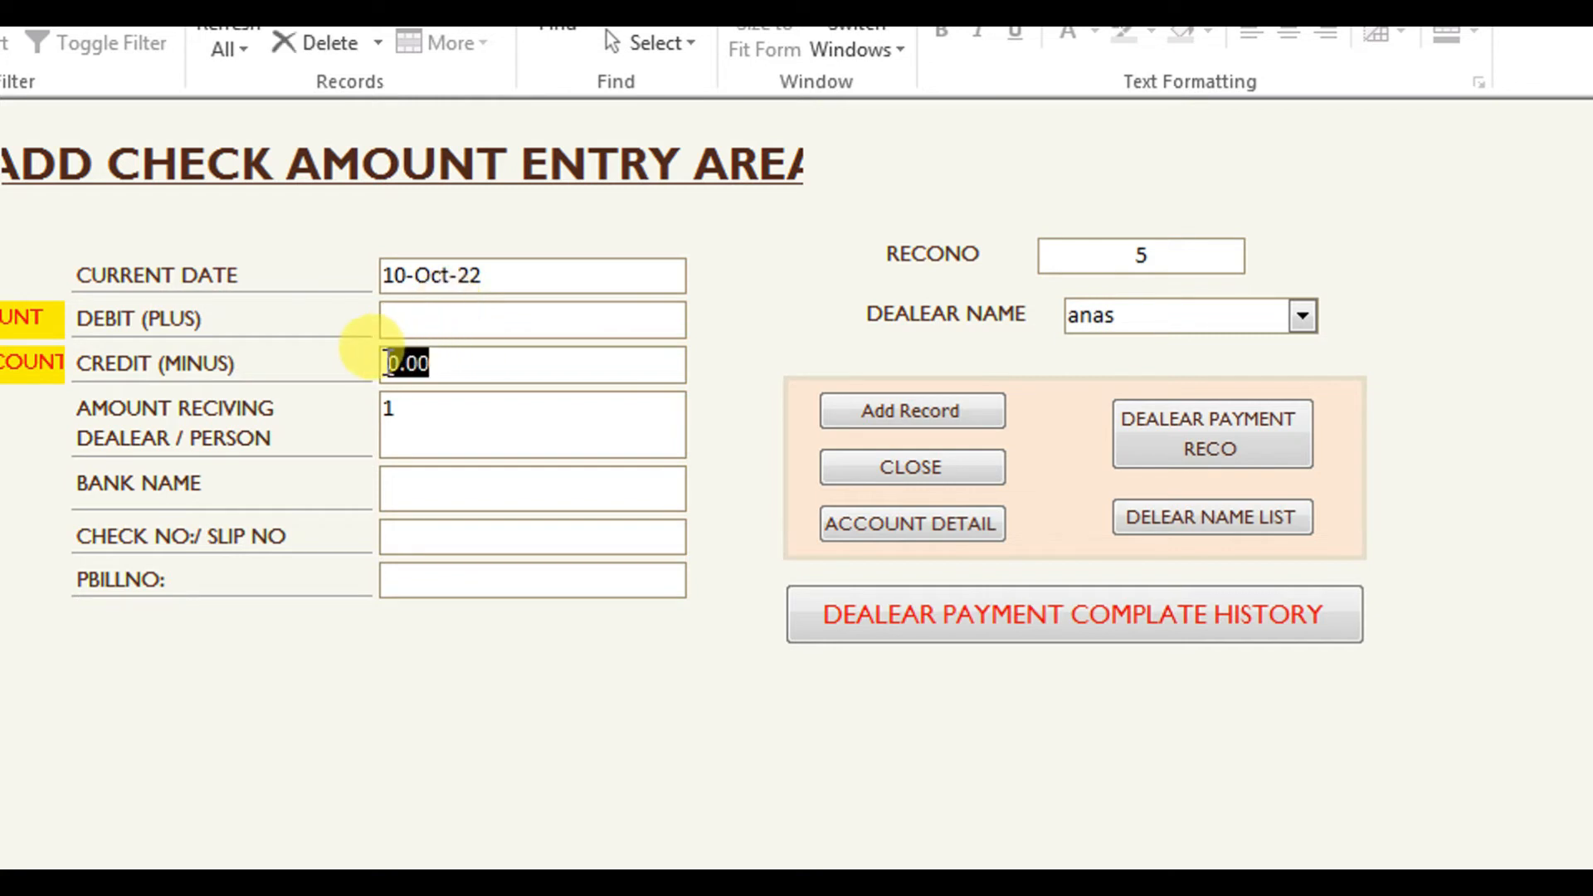
pyautogui.write('1000')
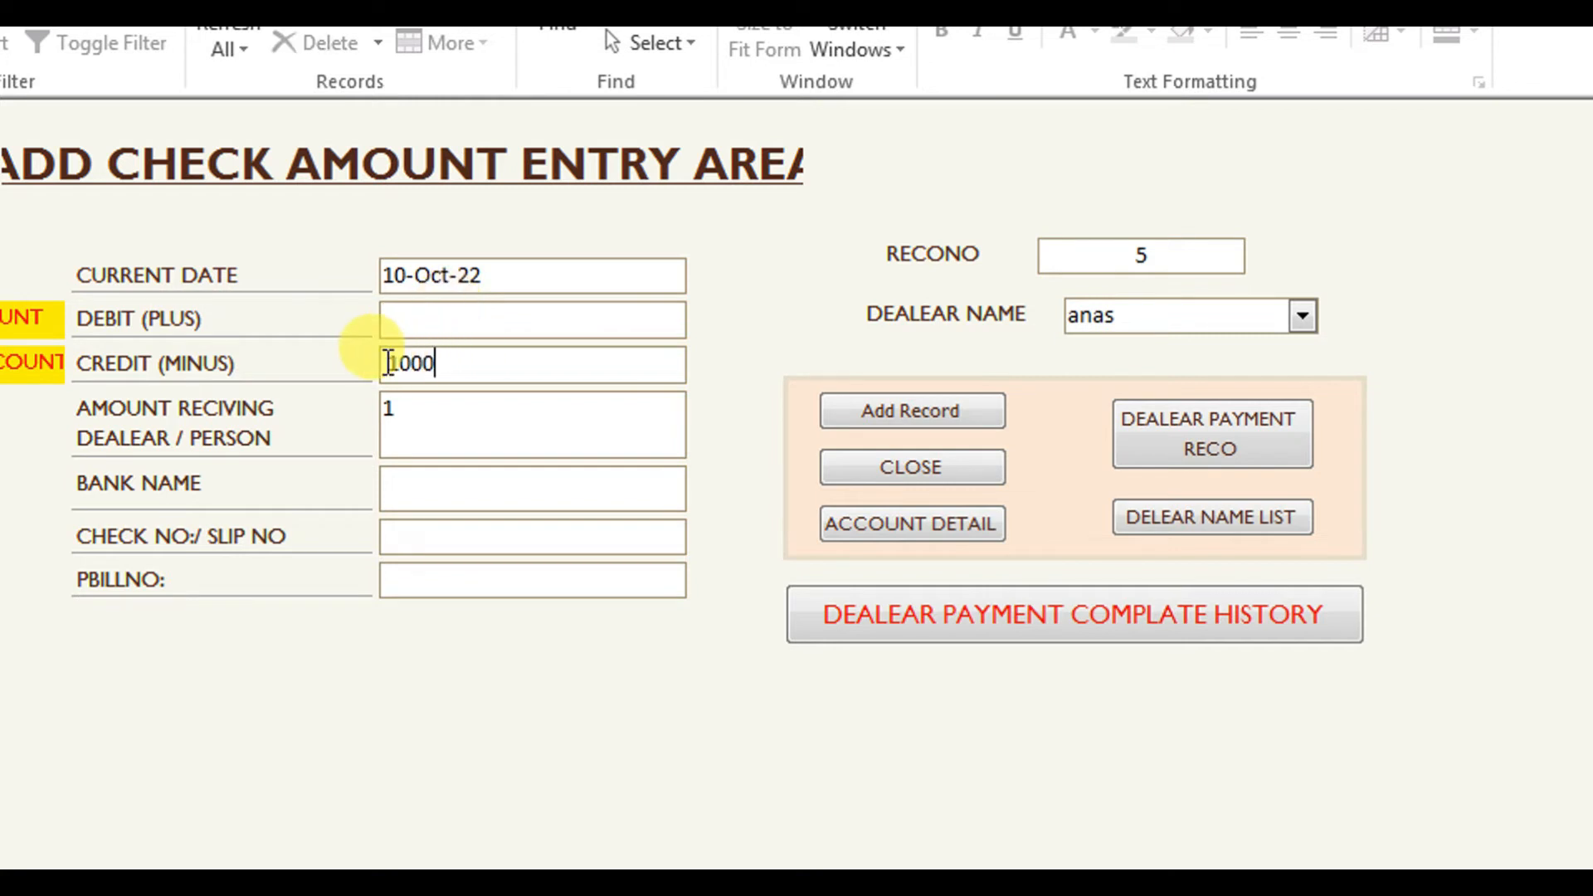
# Enter bank name 'meezan bank', check number 999 and PBILLNO 333, then add the record.
pyautogui.click(418, 484)
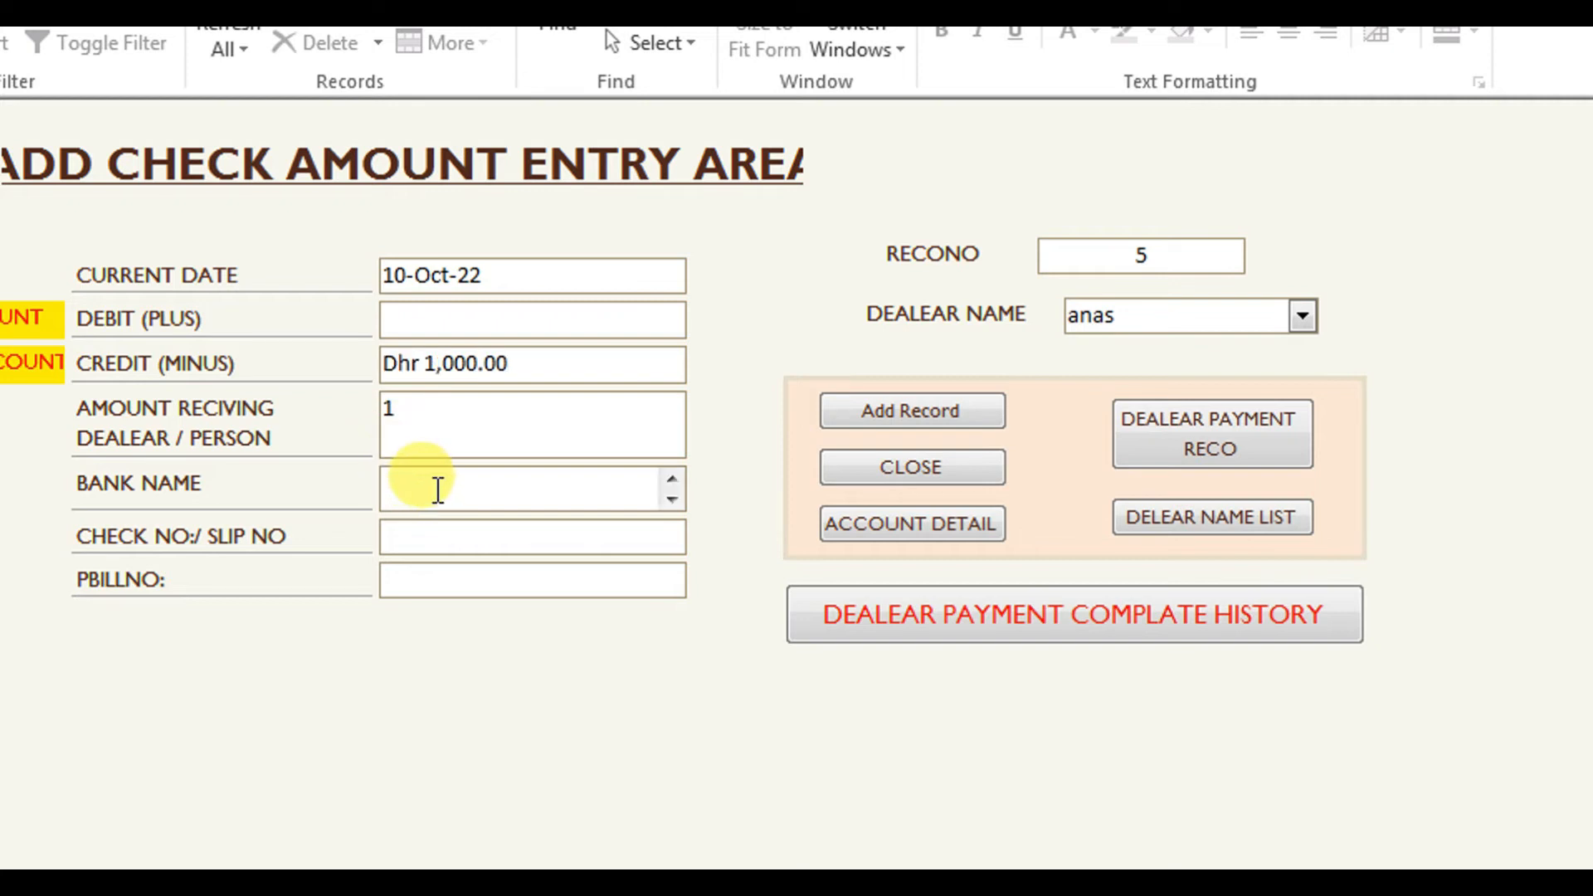
pyautogui.click(441, 490)
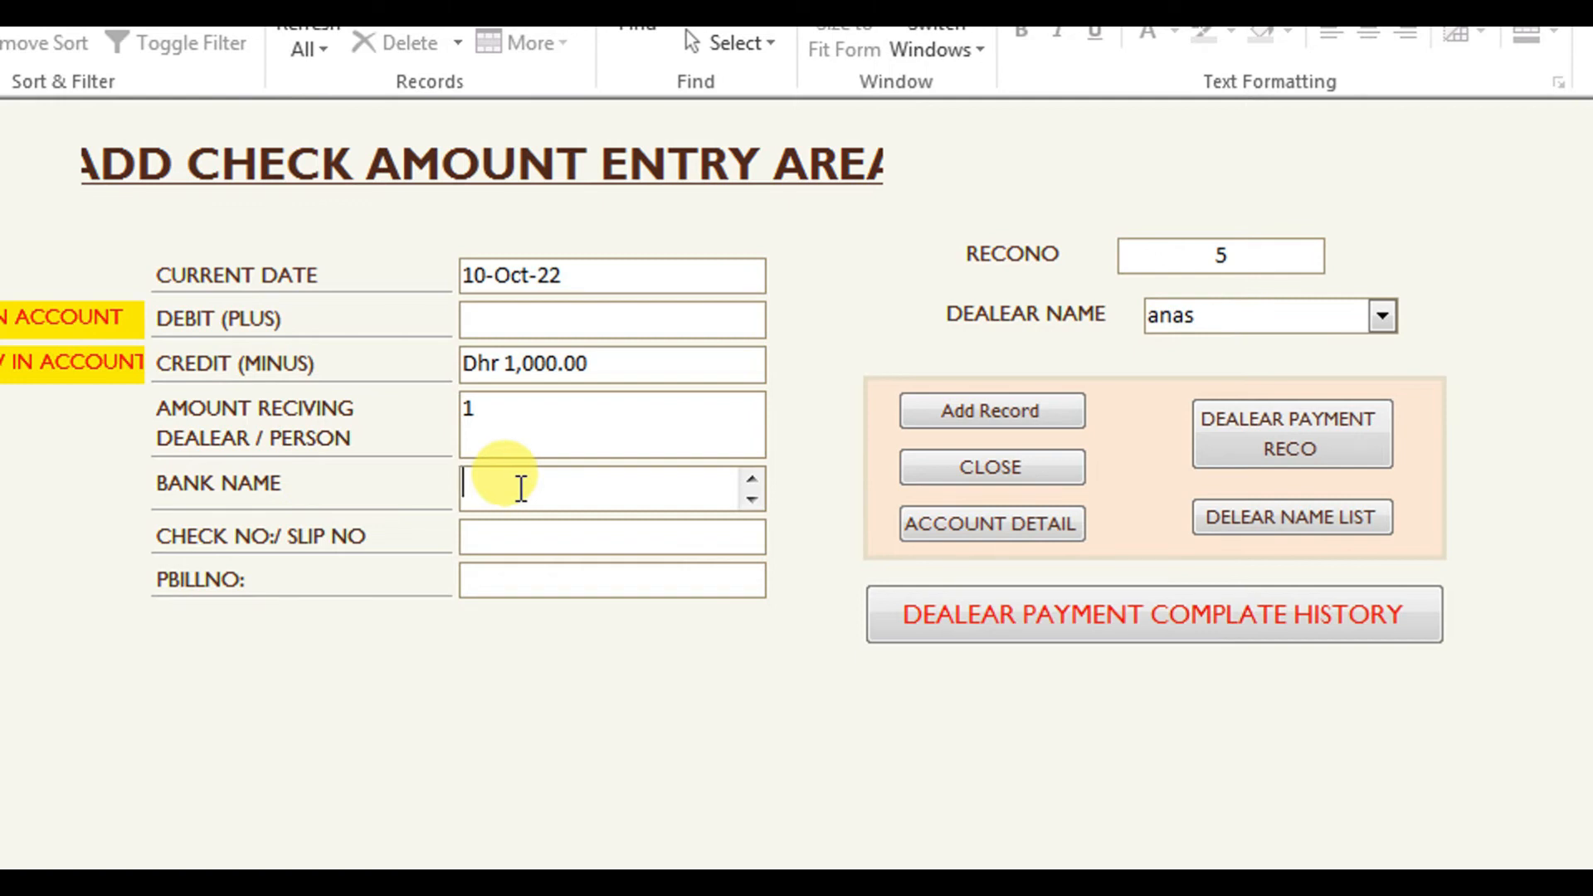
pyautogui.write('meezan bank')
pyautogui.click(504, 533)
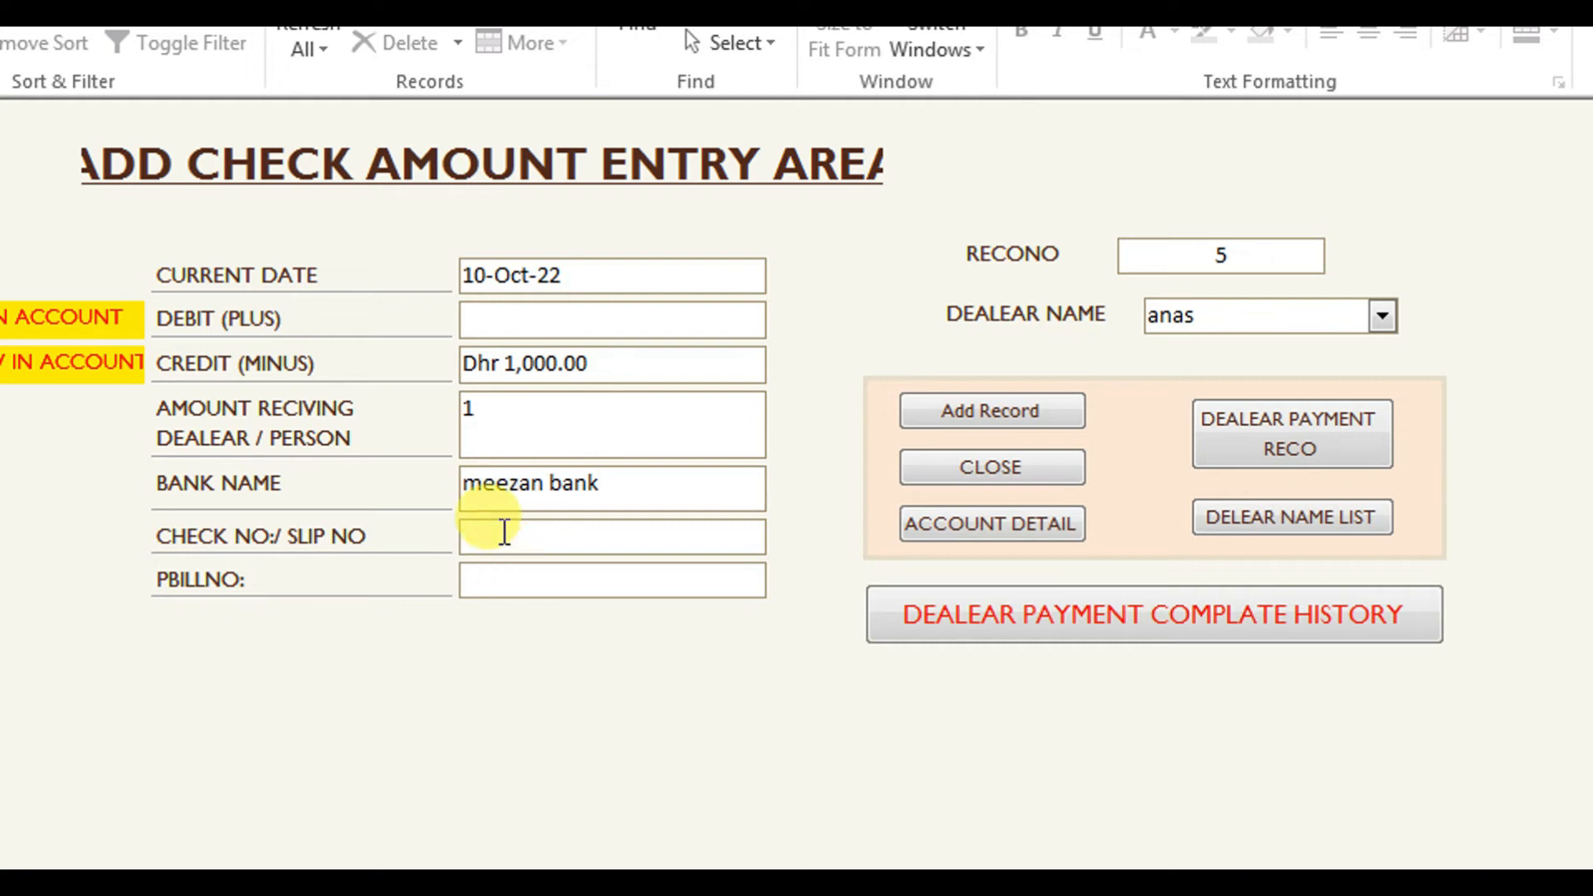
pyautogui.write('999')
pyautogui.click(513, 578)
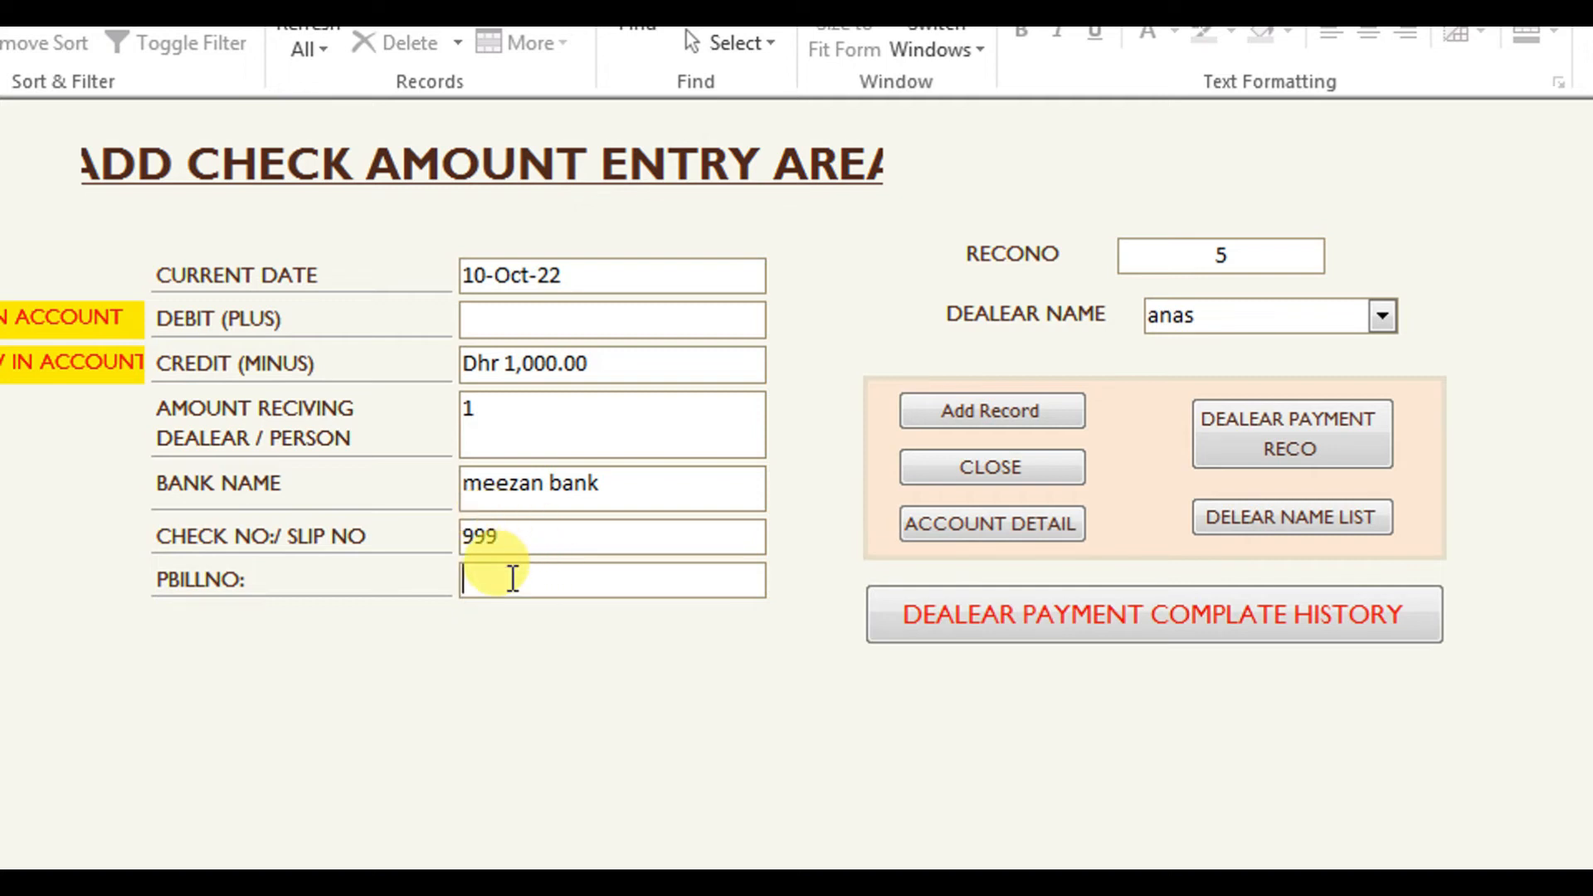
pyautogui.write('333')
pyautogui.click(1013, 412)
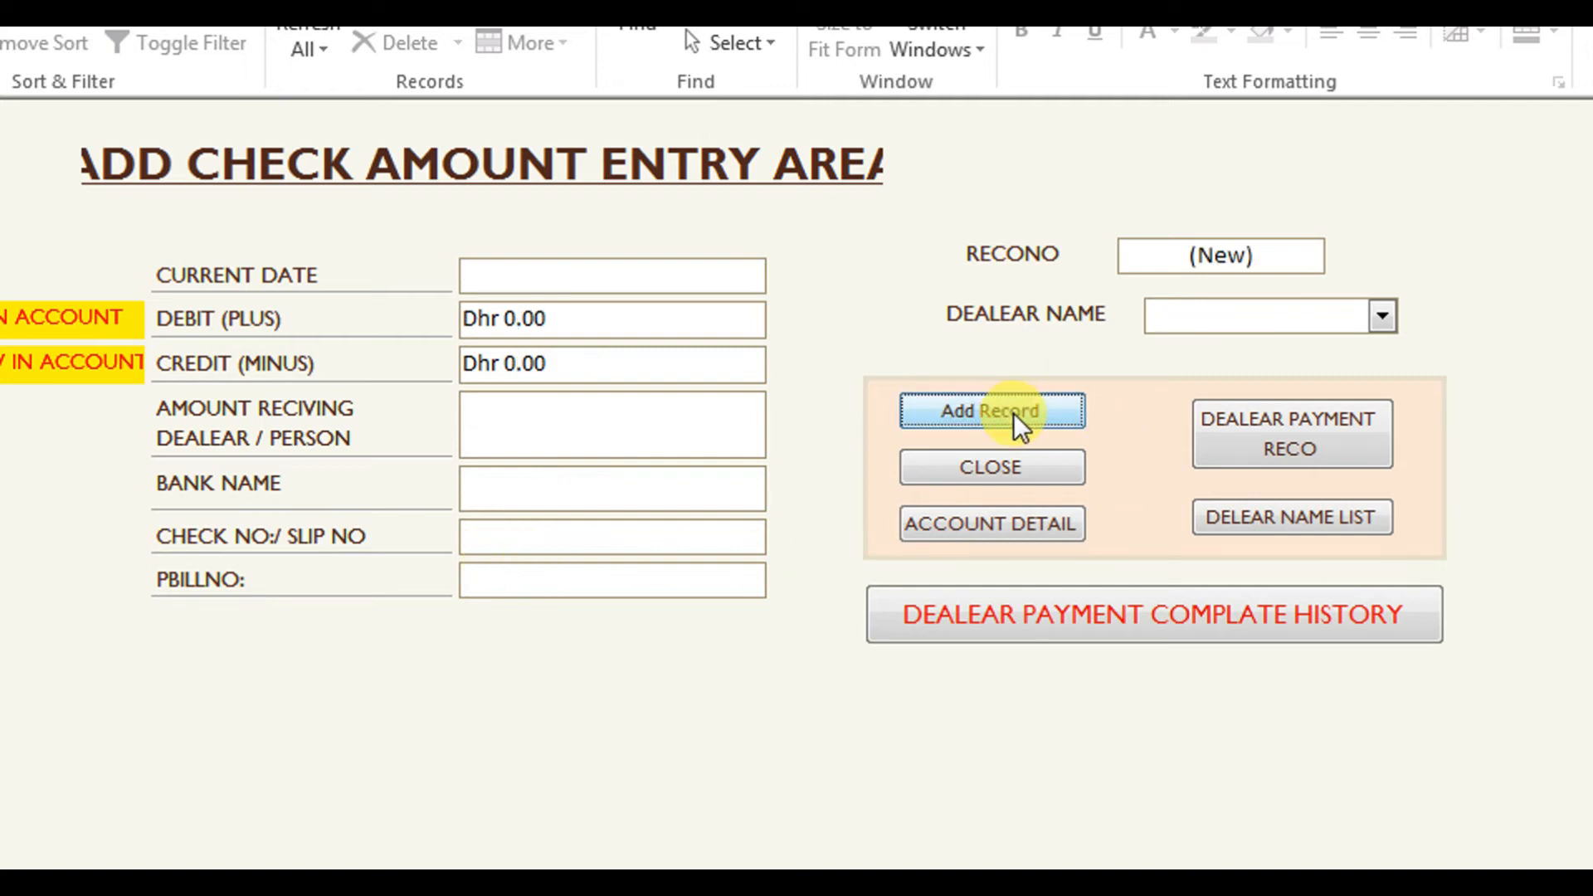
# Reopen the Bank Record Detail list showing the meezan bank check 999 row.
pyautogui.click(993, 523)
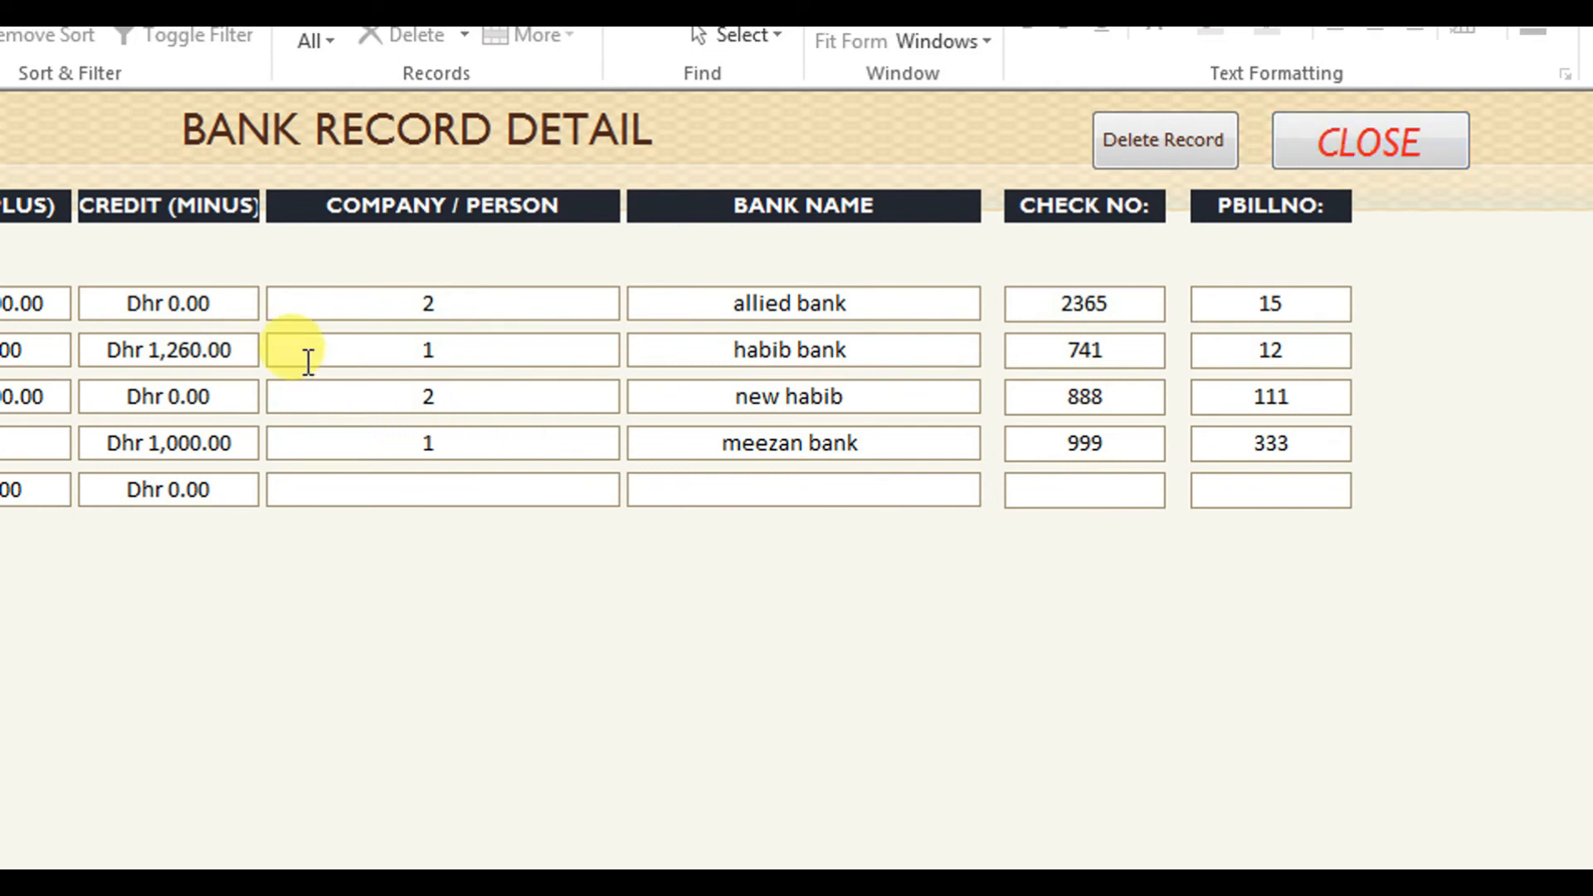
# Delete the meezan bank check 999 record, confirming Yes, and close the Bank Record Detail form.
pyautogui.click(242, 452)
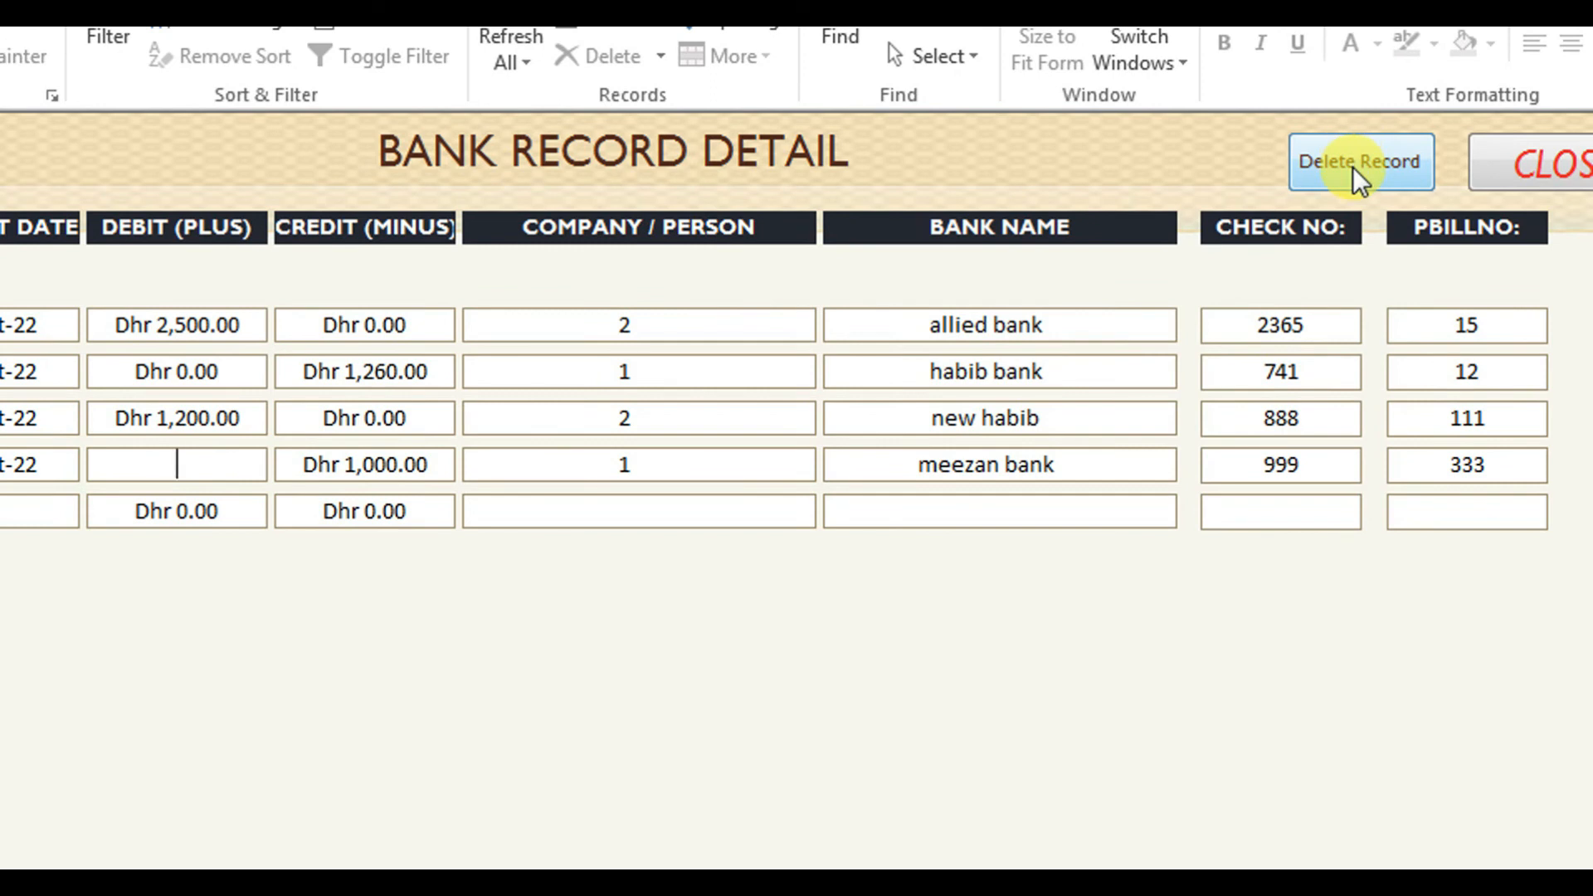
pyautogui.click(1353, 164)
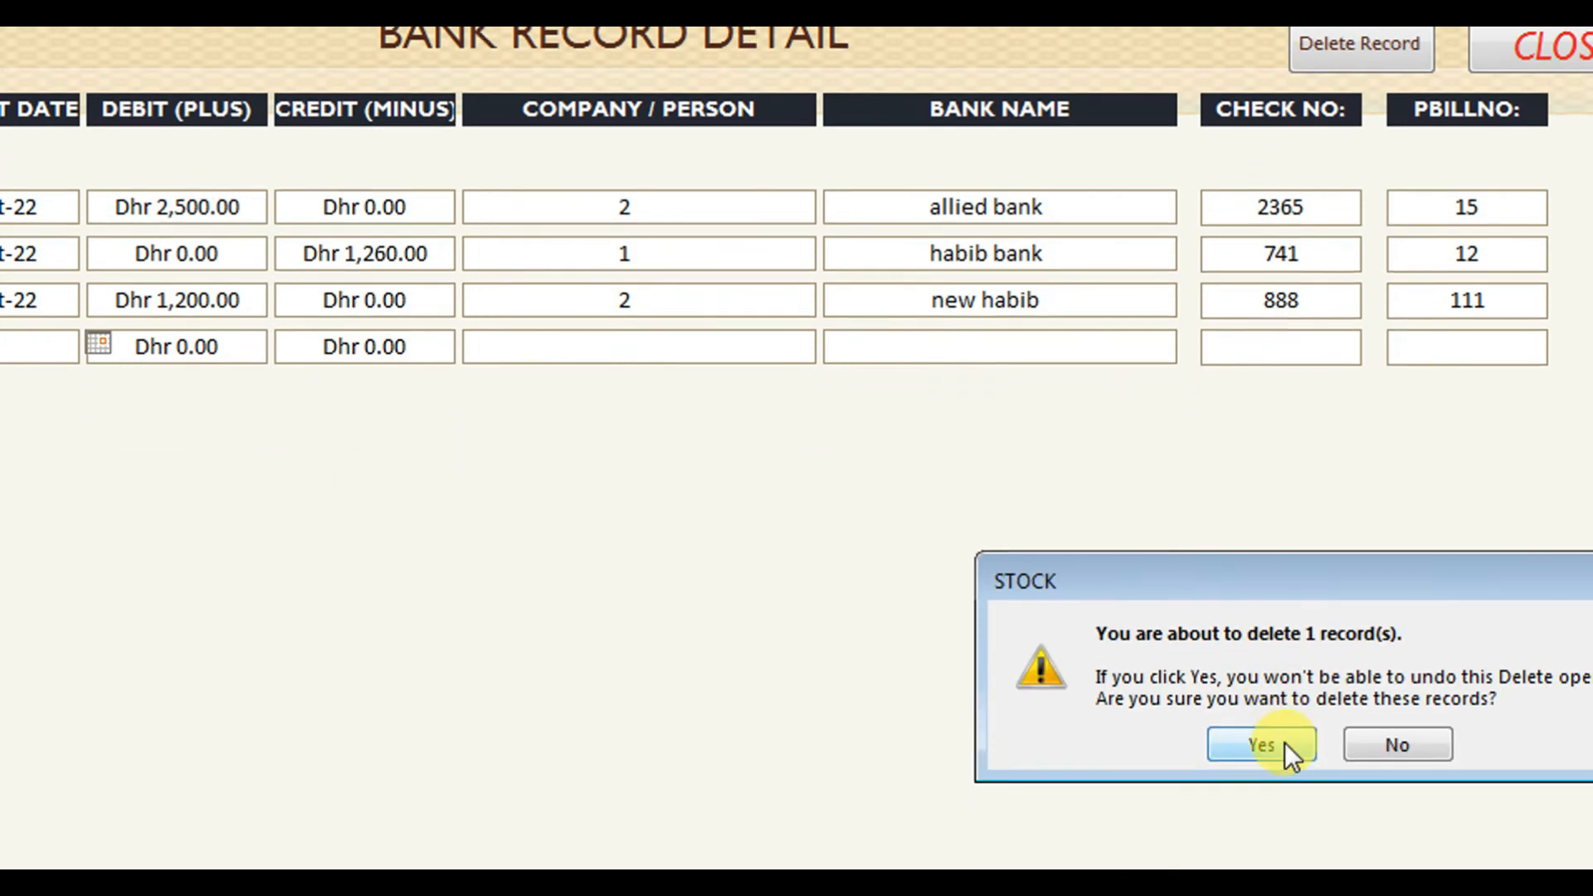
pyautogui.click(1282, 744)
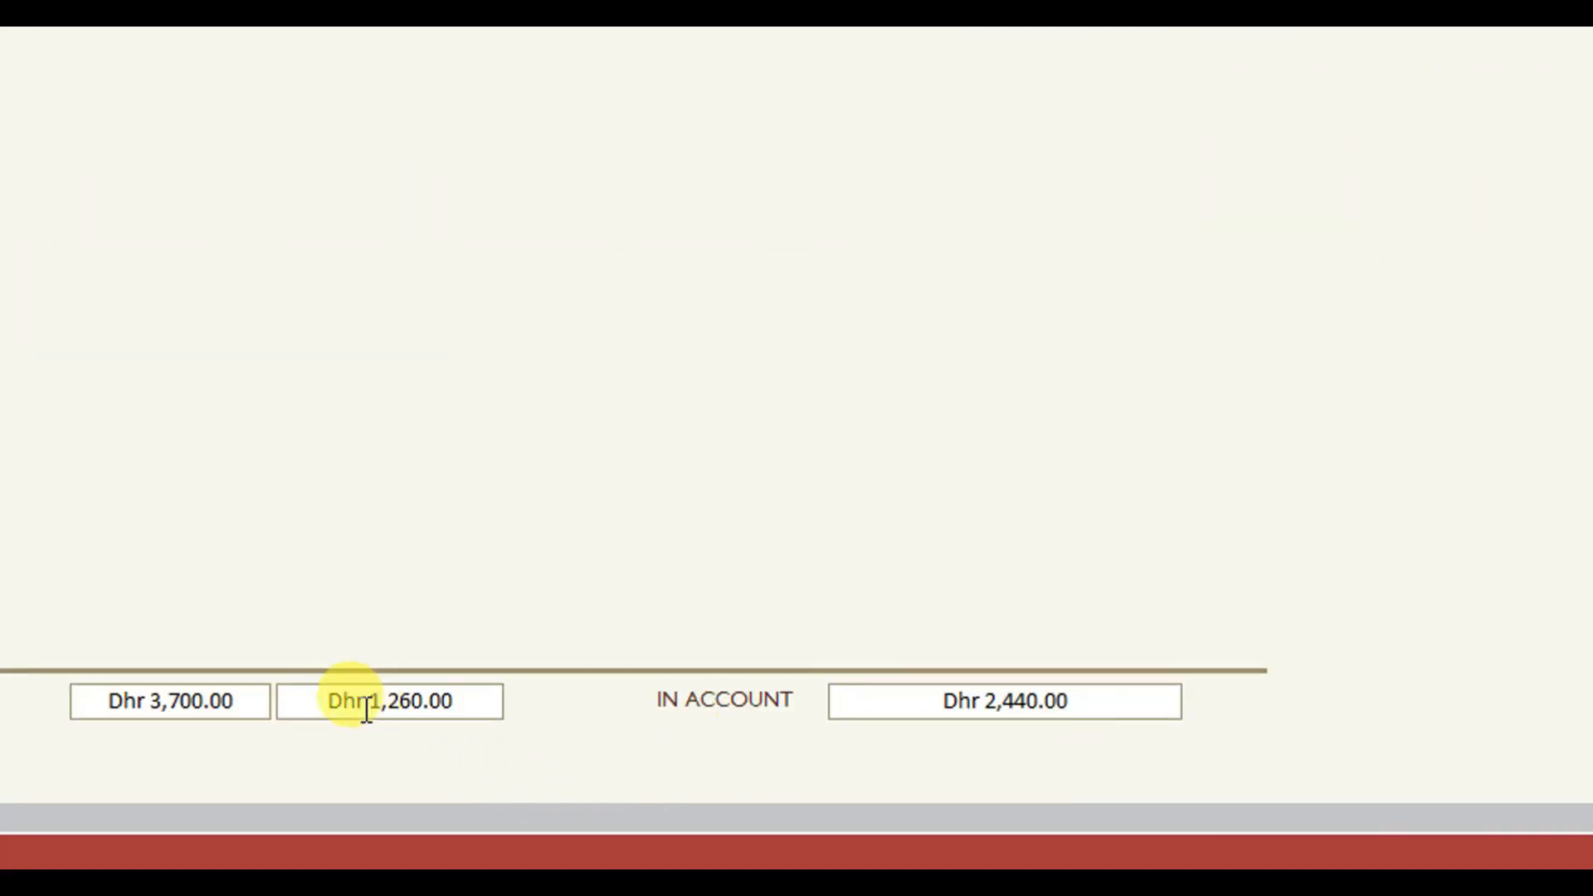
pyautogui.click(249, 124)
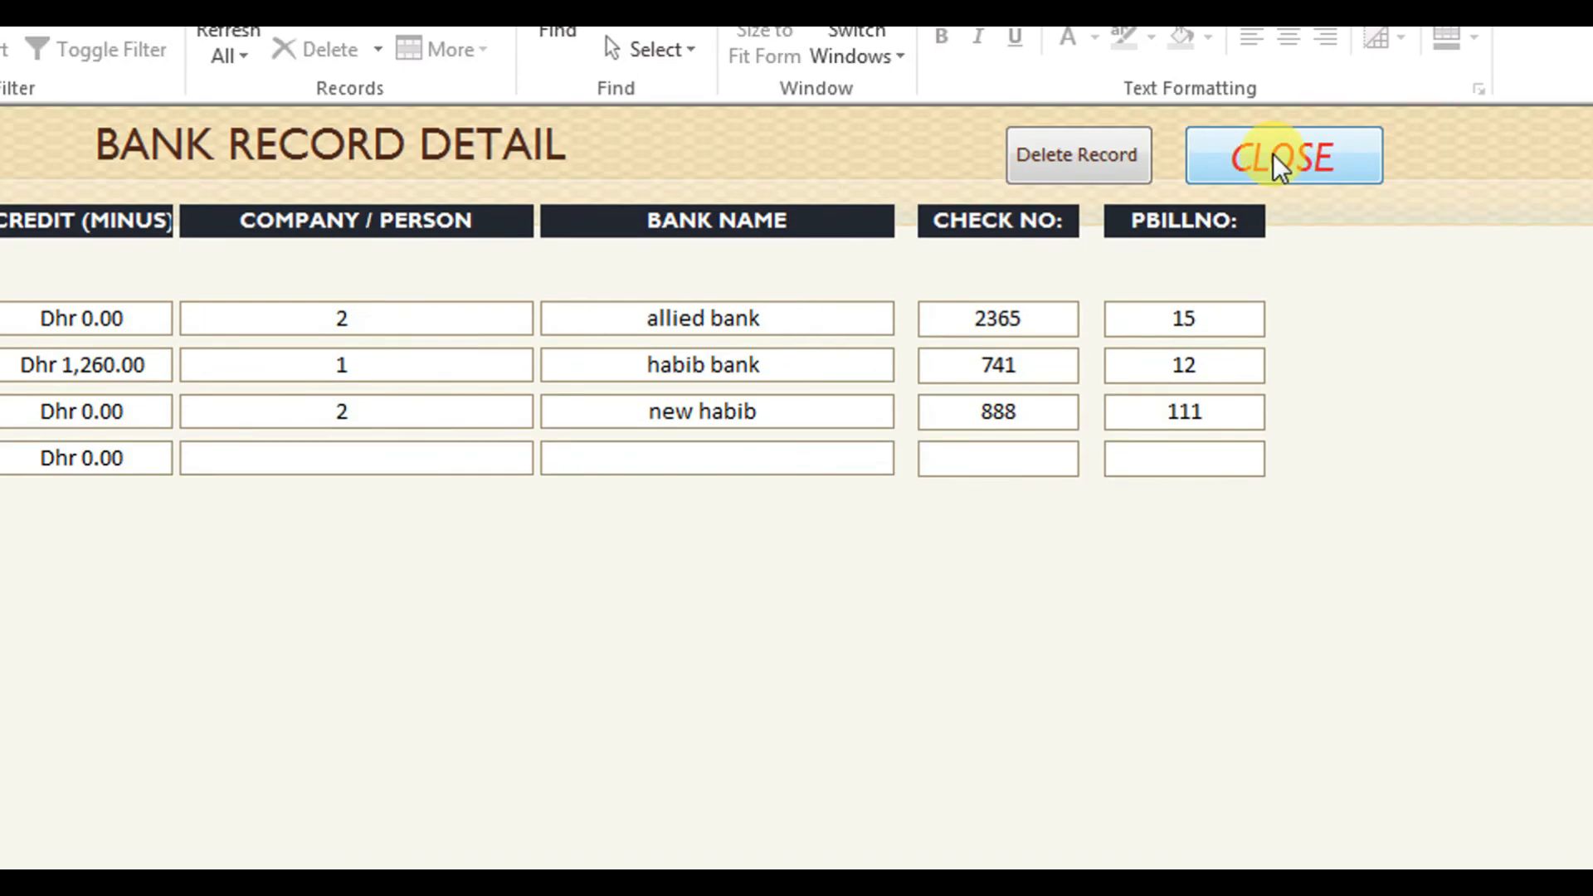
pyautogui.click(1274, 156)
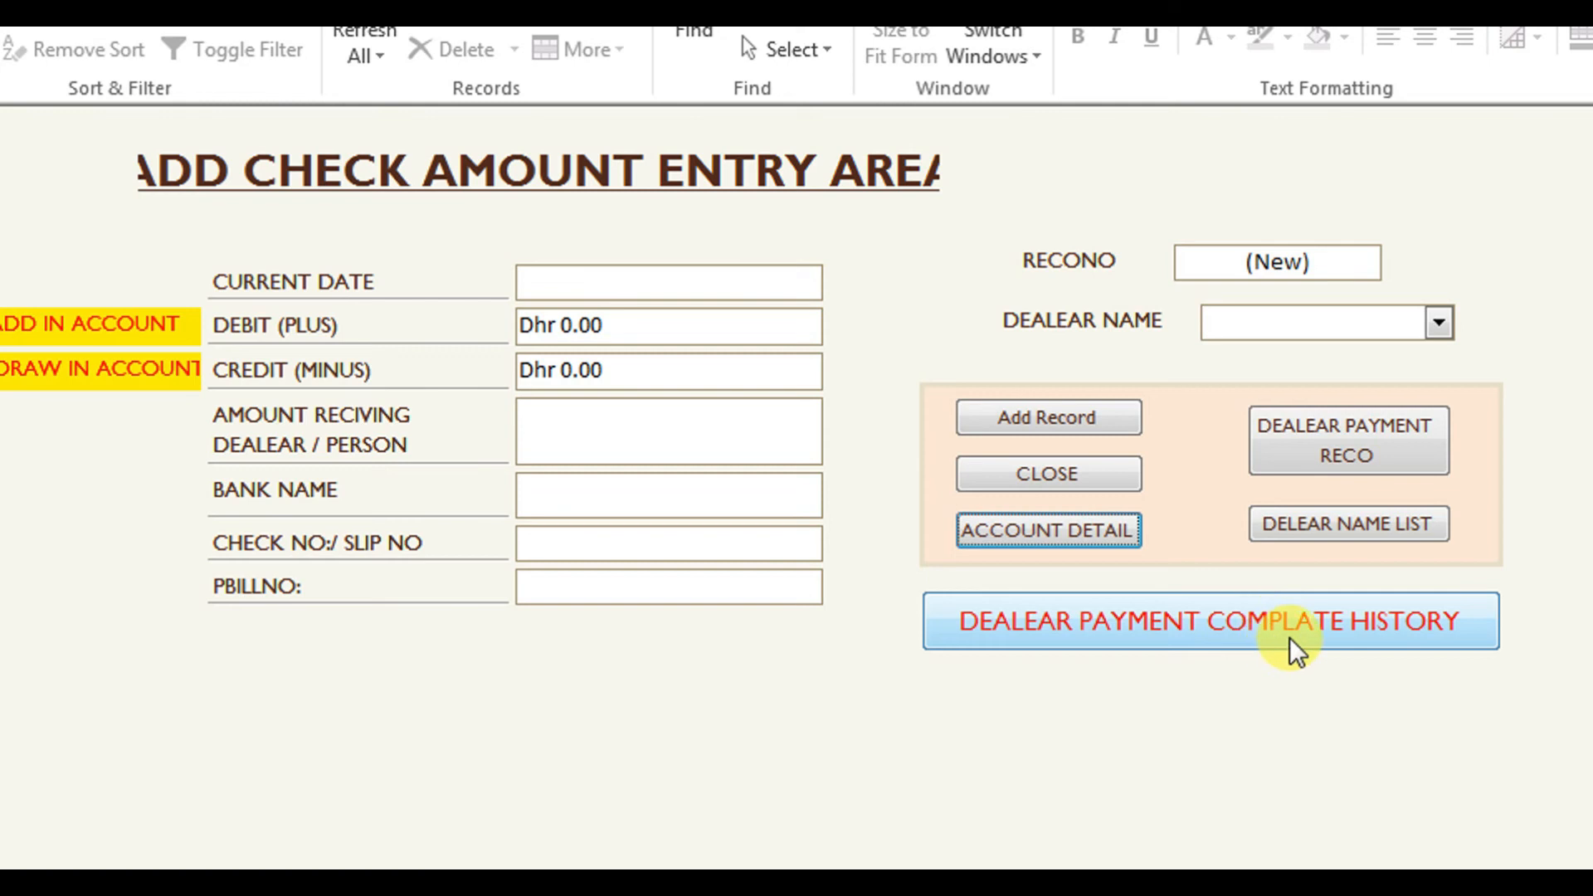
pyautogui.click(1291, 639)
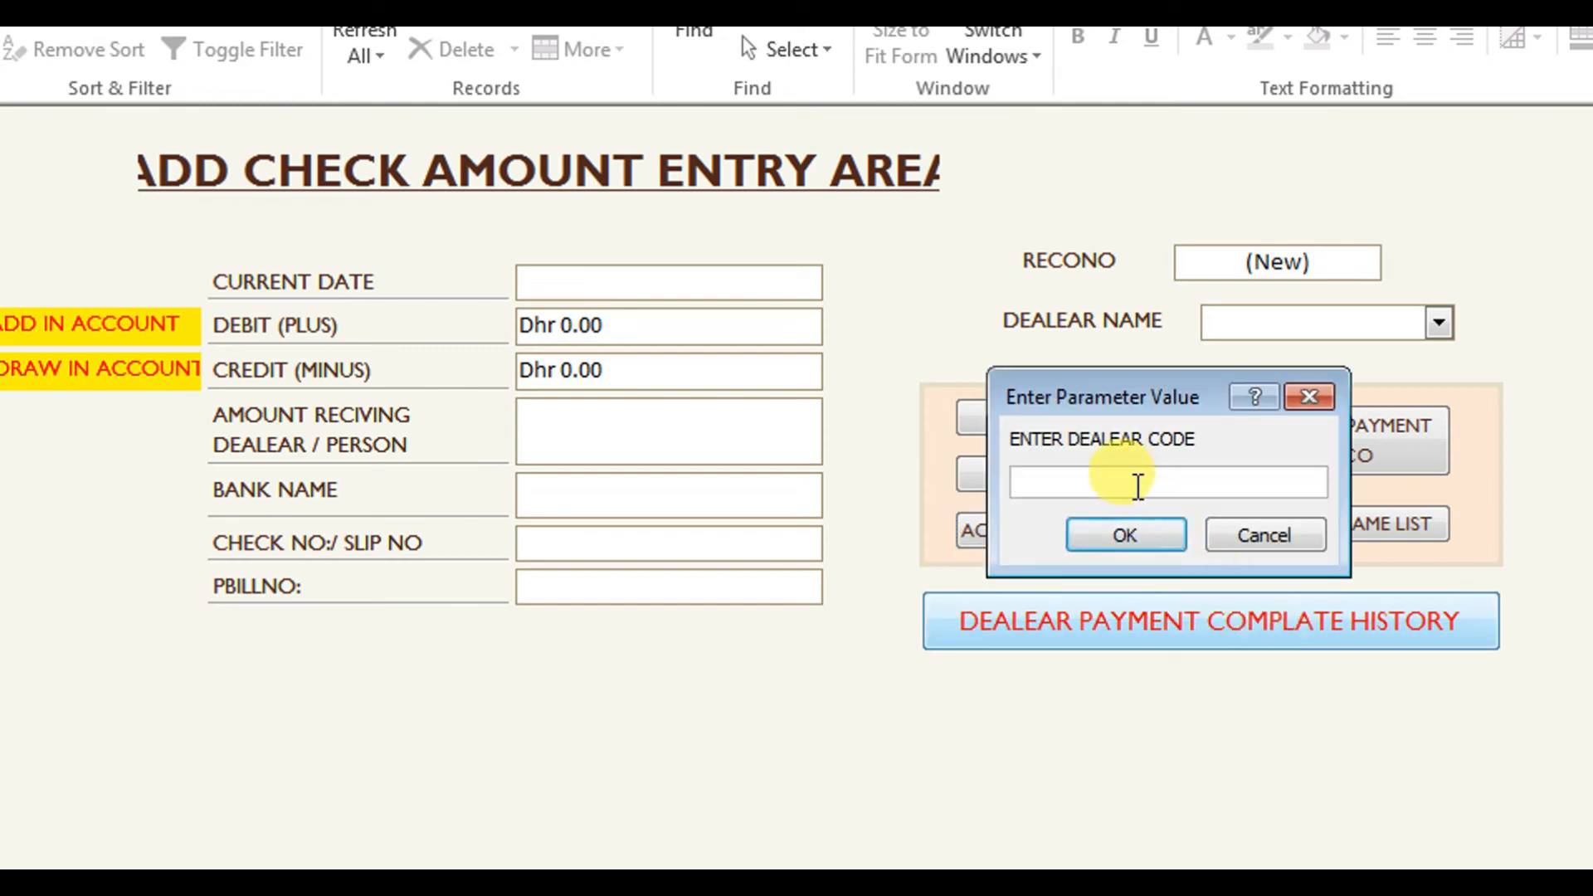
pyautogui.write('2')
pyautogui.press('Return')
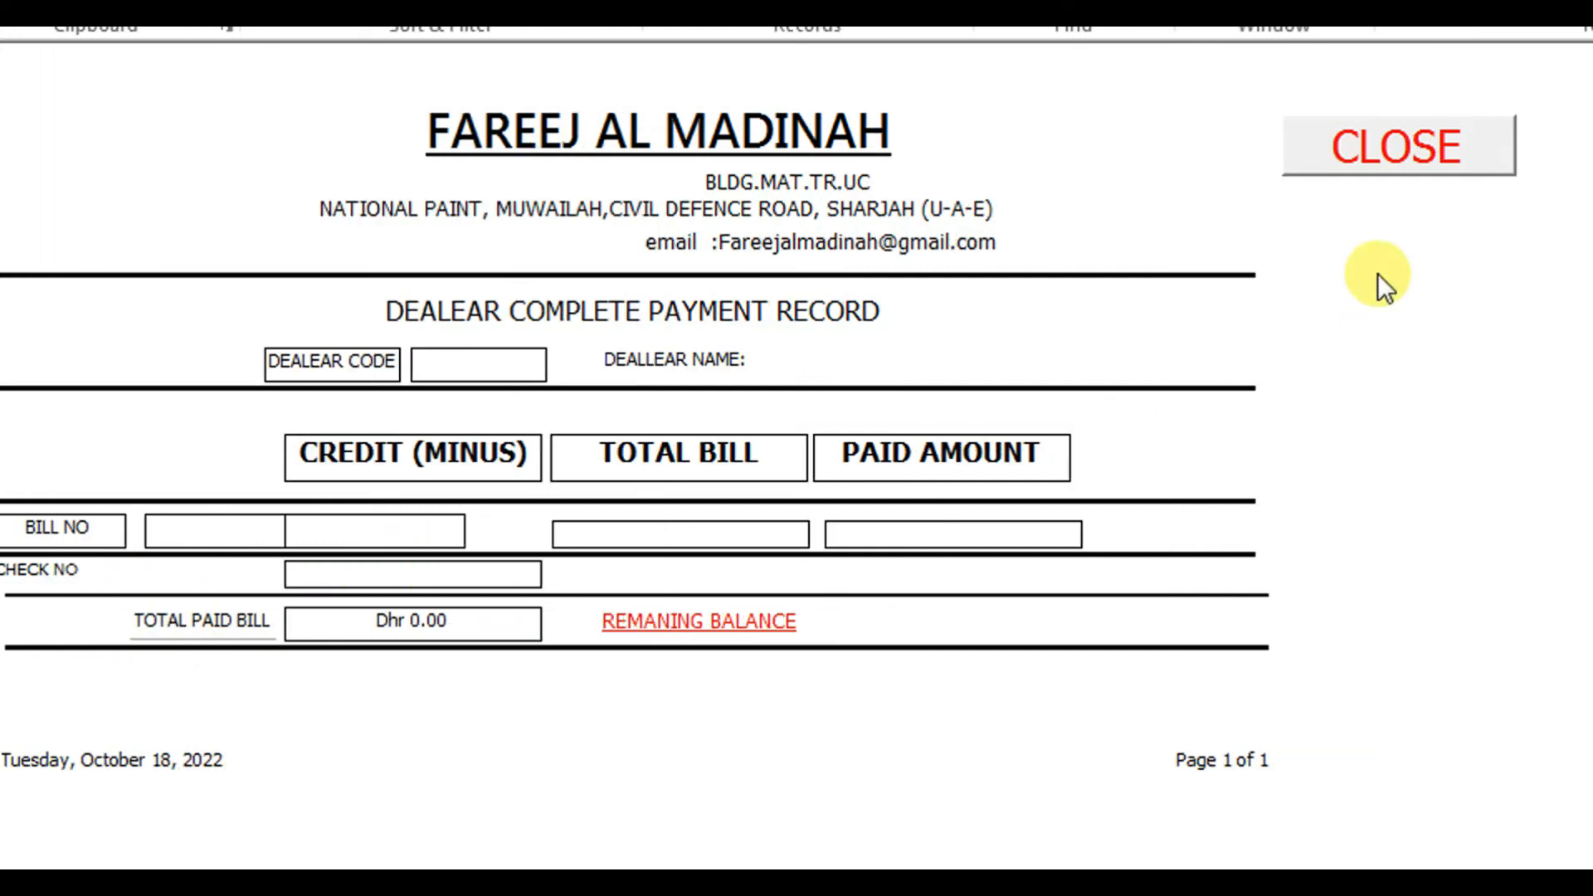
pyautogui.click(1310, 168)
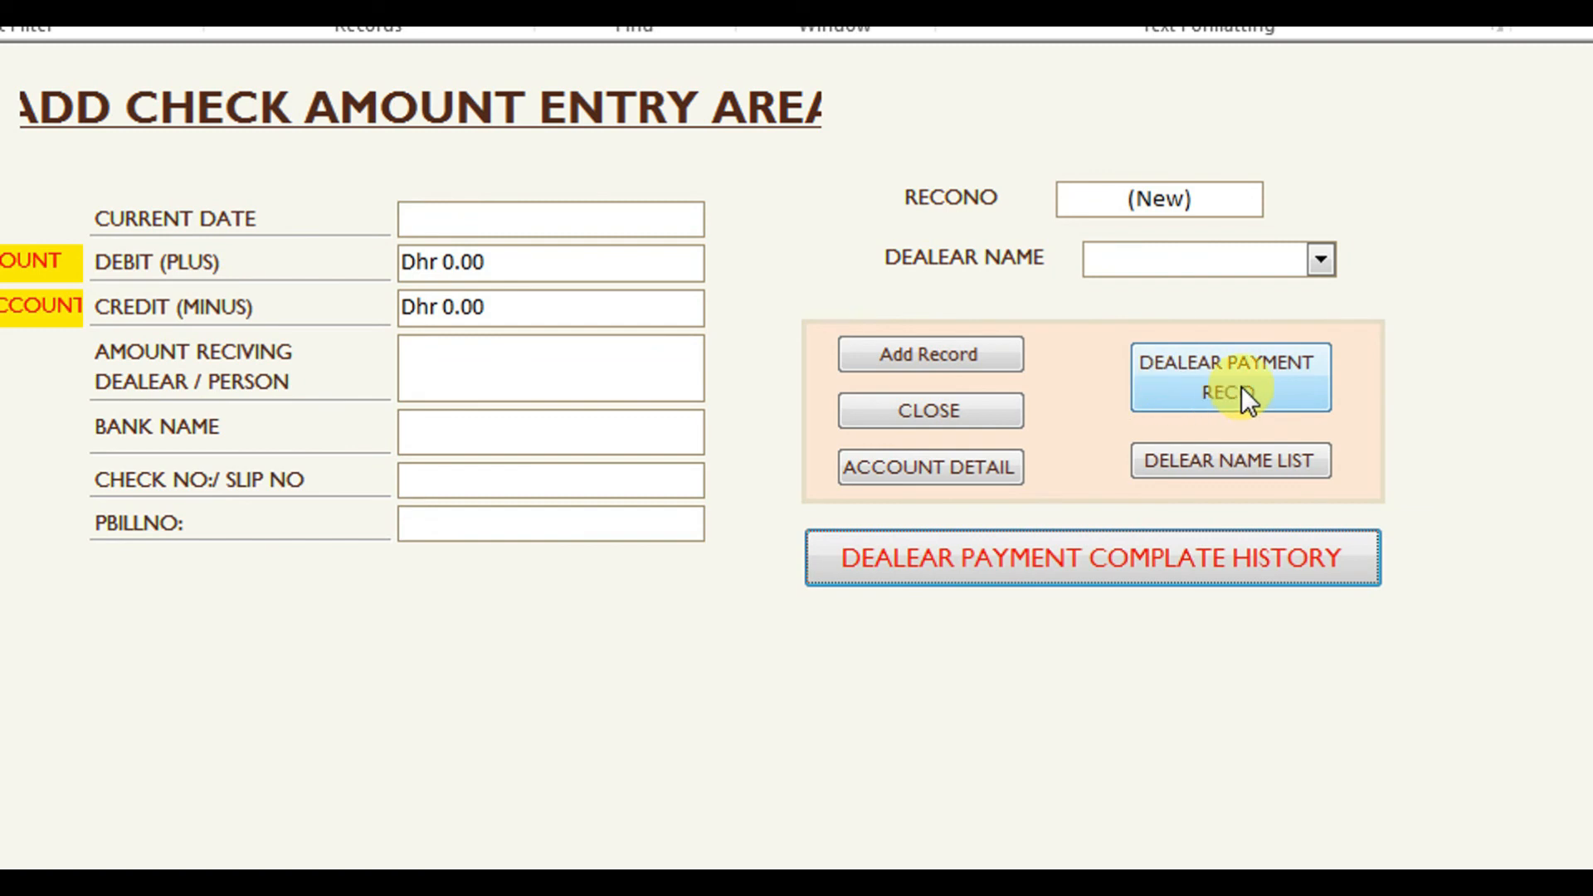
pyautogui.click(1249, 390)
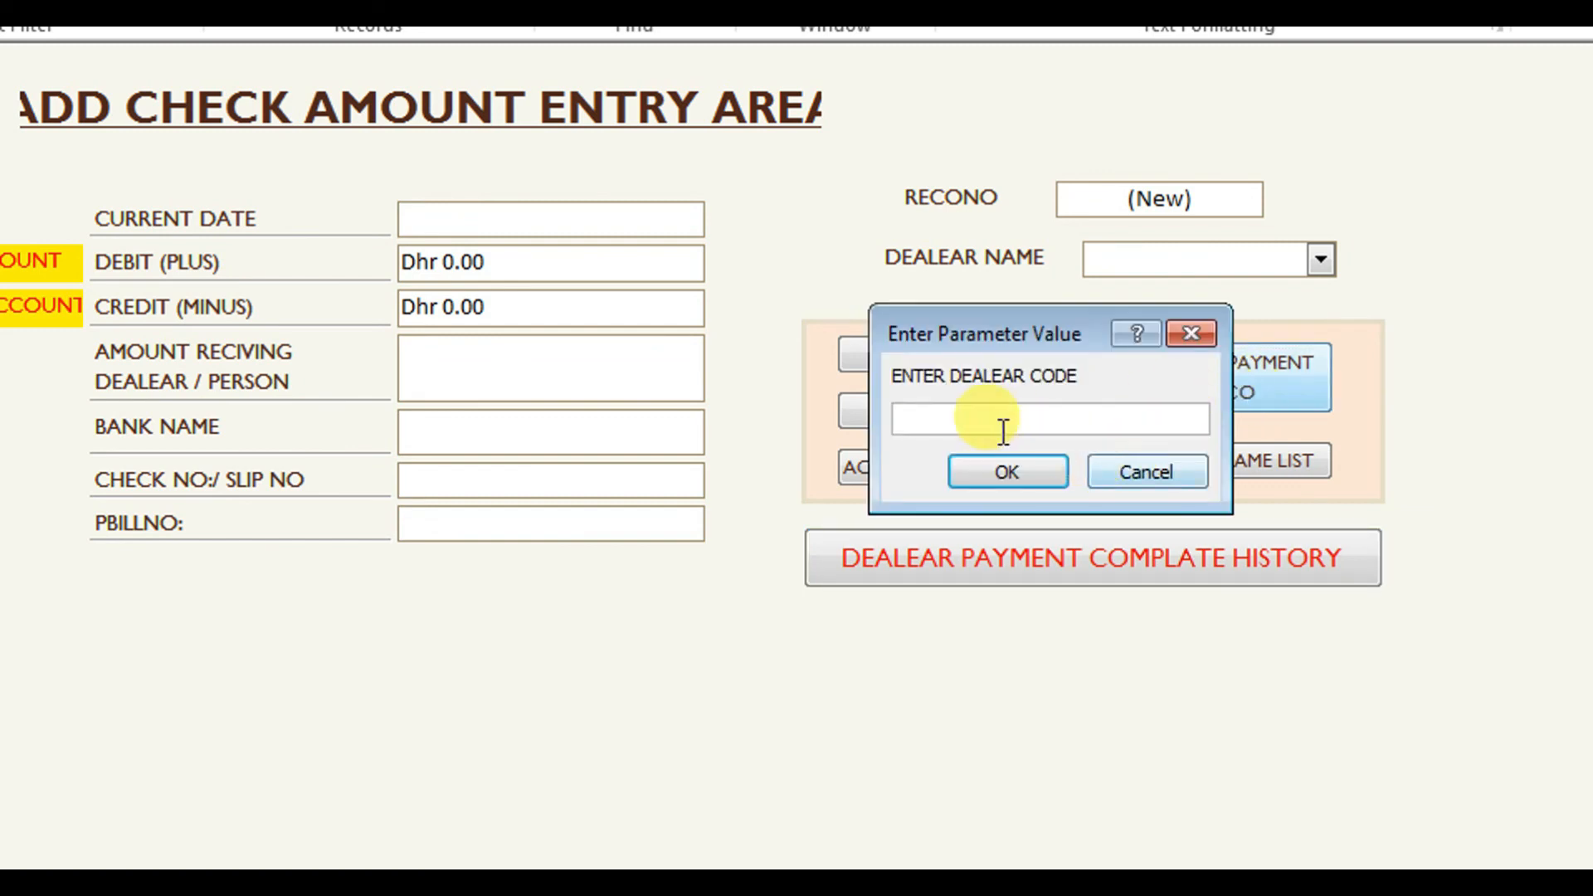
pyautogui.write('2')
pyautogui.click(987, 473)
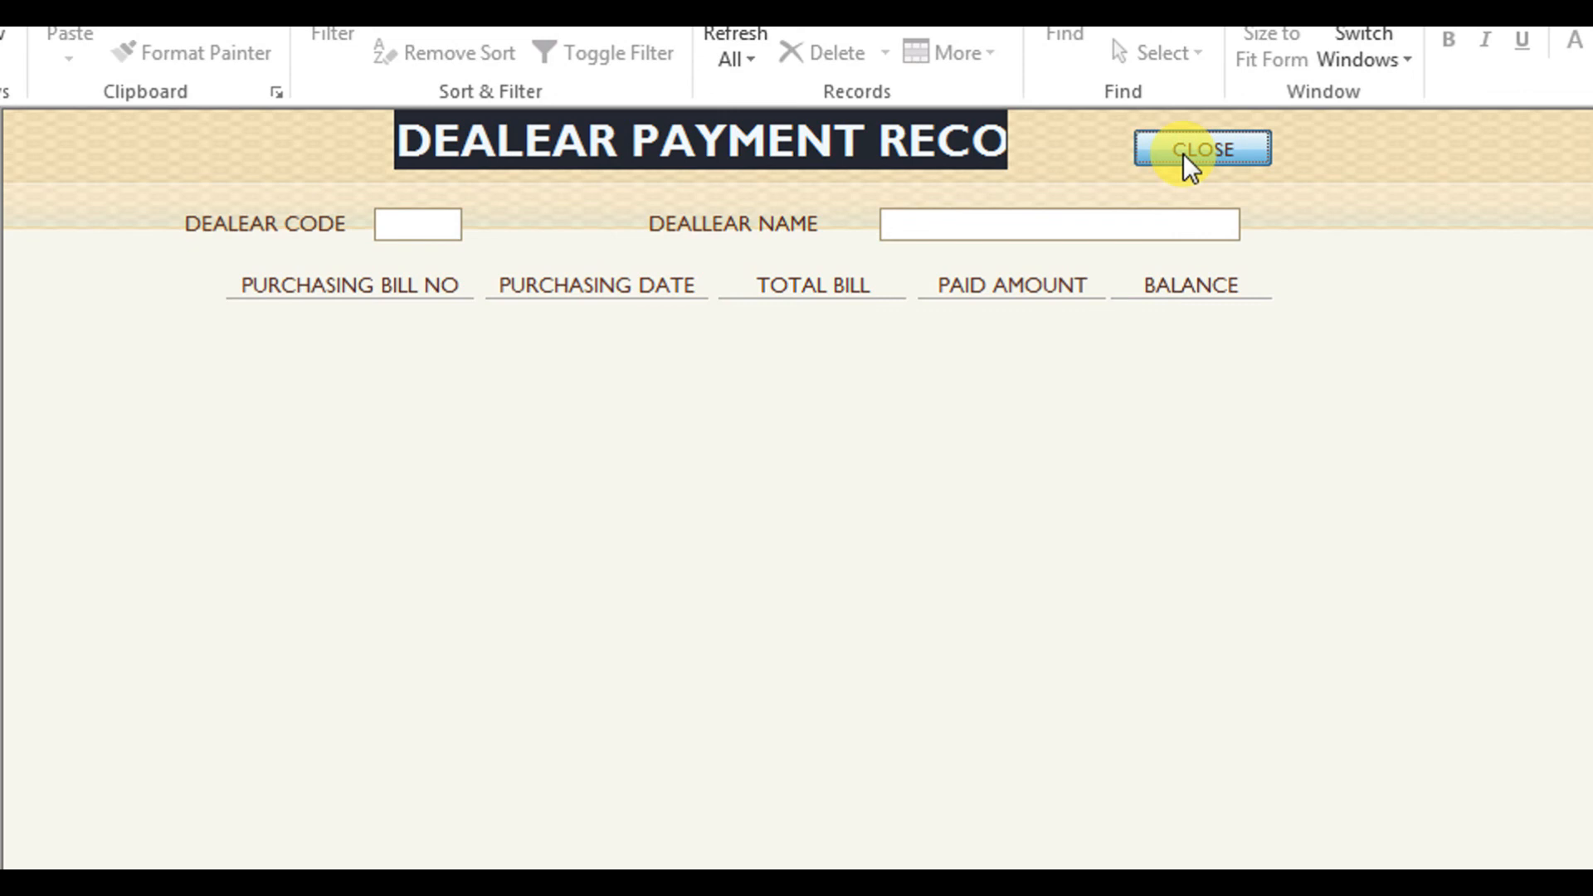
pyautogui.click(1183, 152)
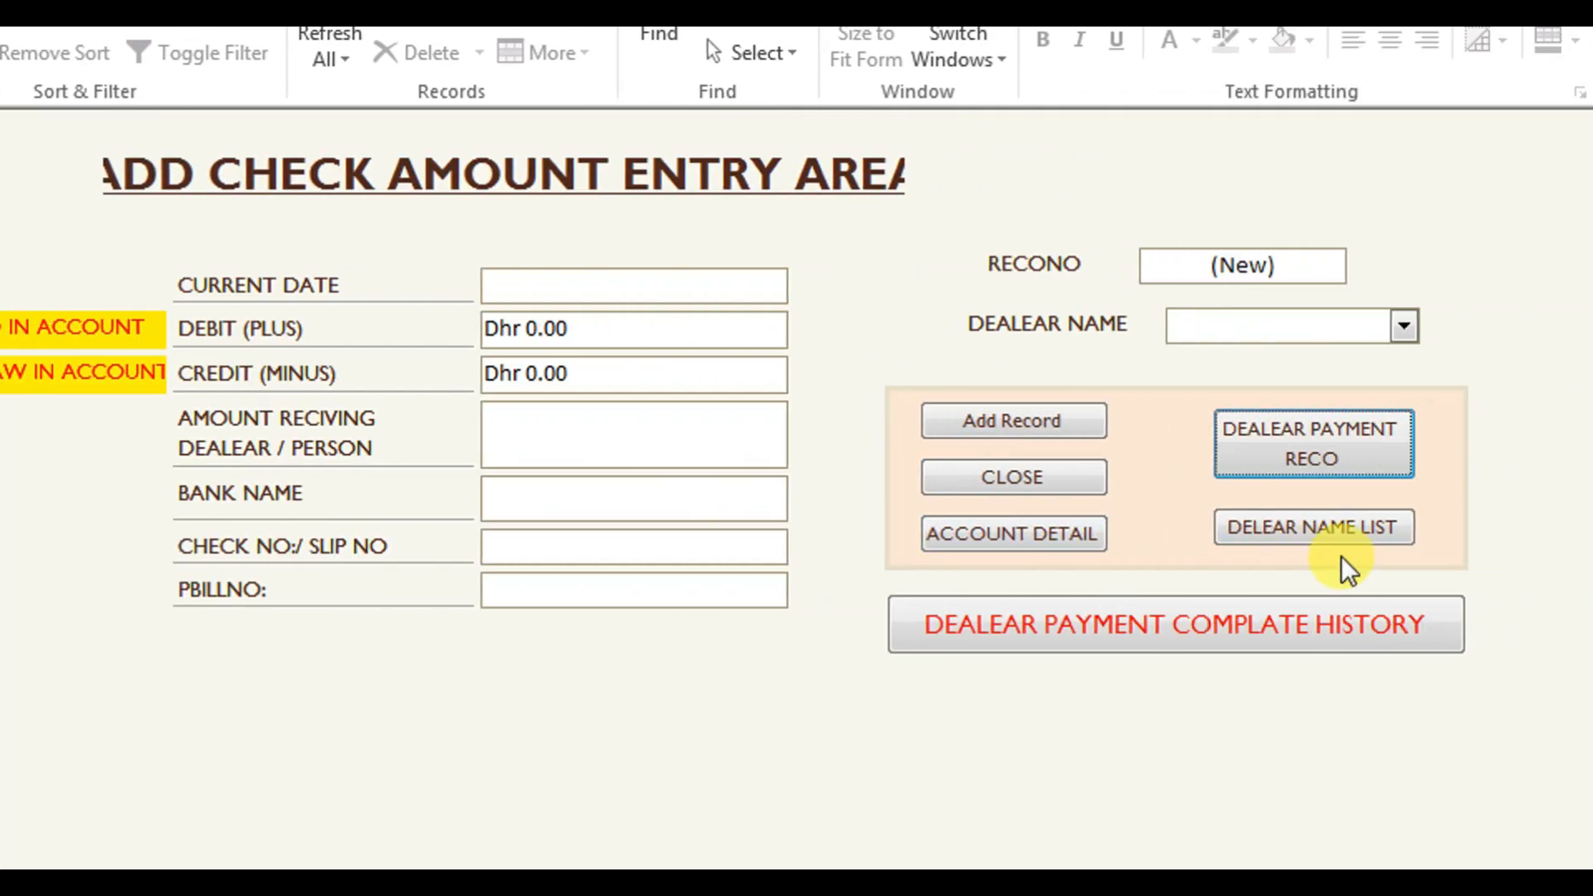
pyautogui.click(1308, 527)
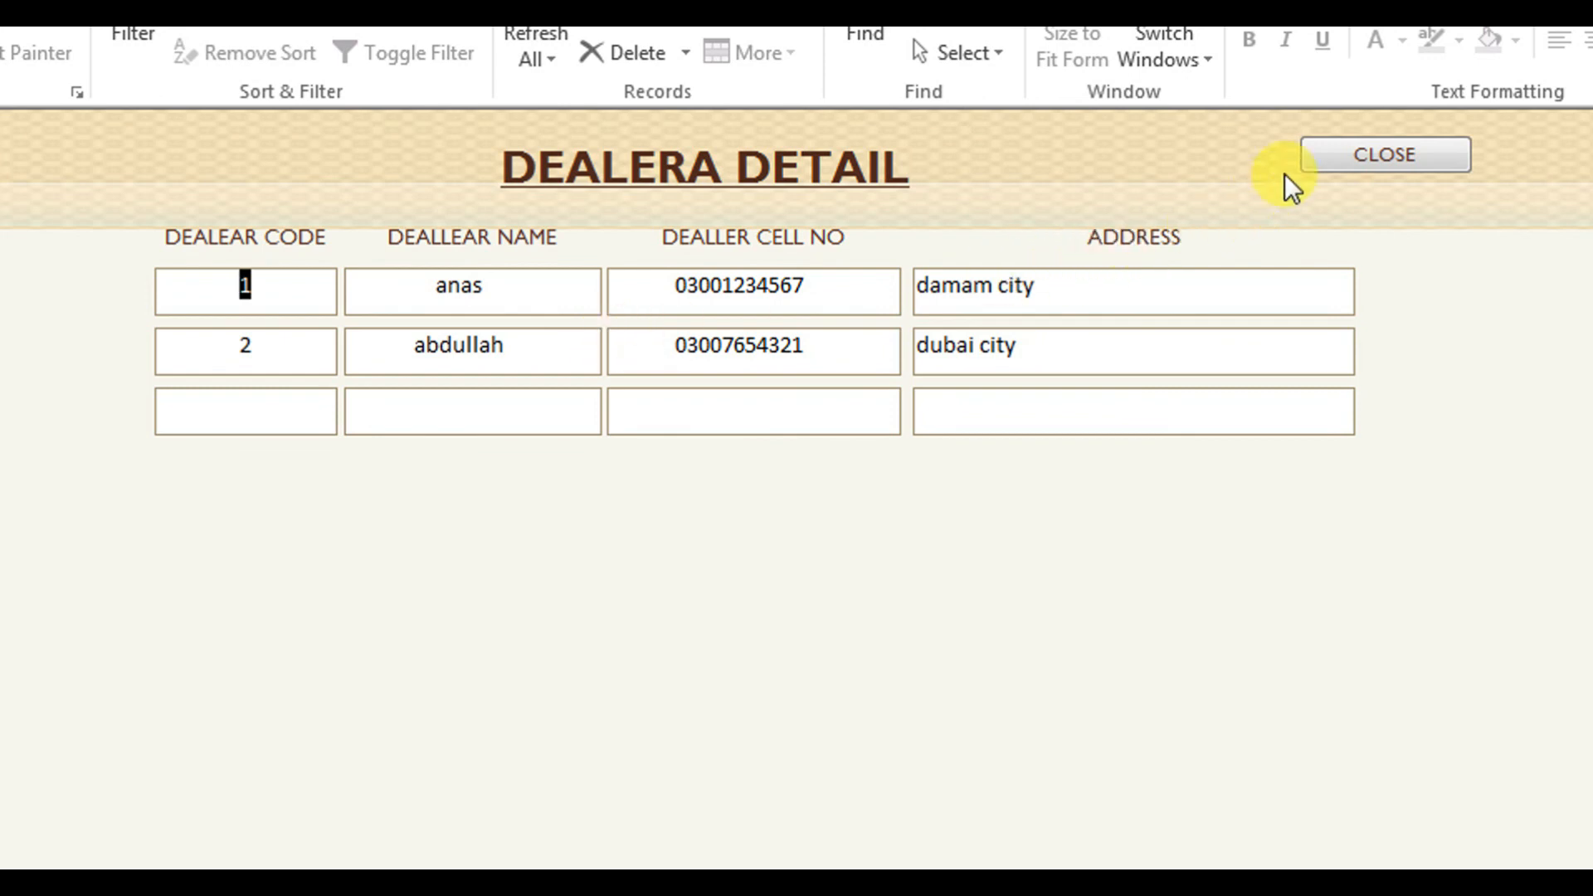
pyautogui.click(1337, 156)
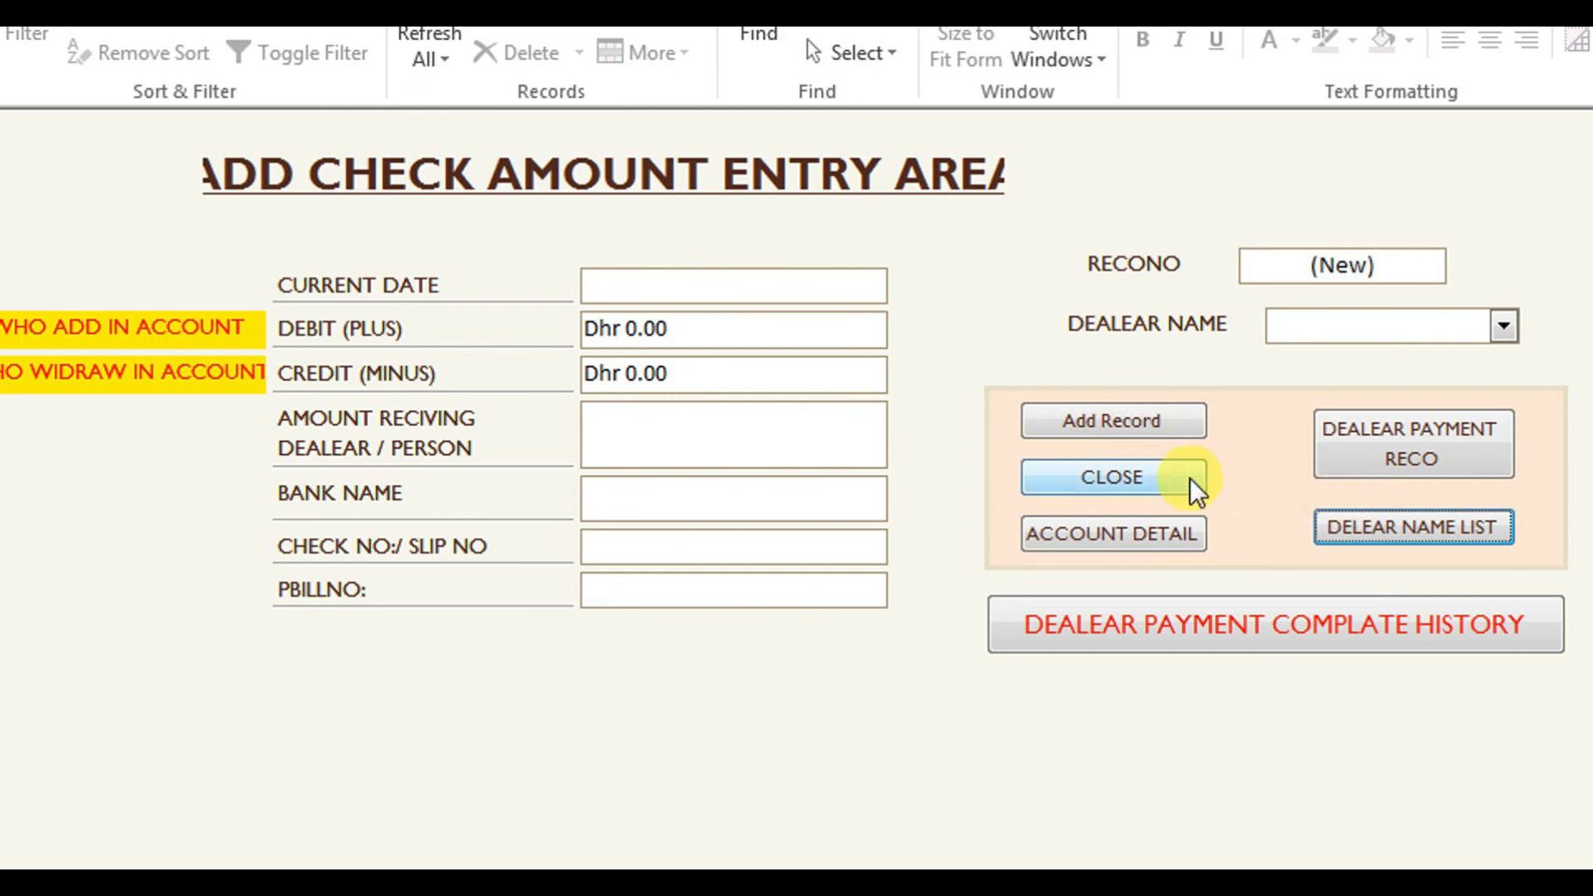
# Close the entry form, then reopen and close the three-entry Bank Record Detail list.
pyautogui.click(1168, 481)
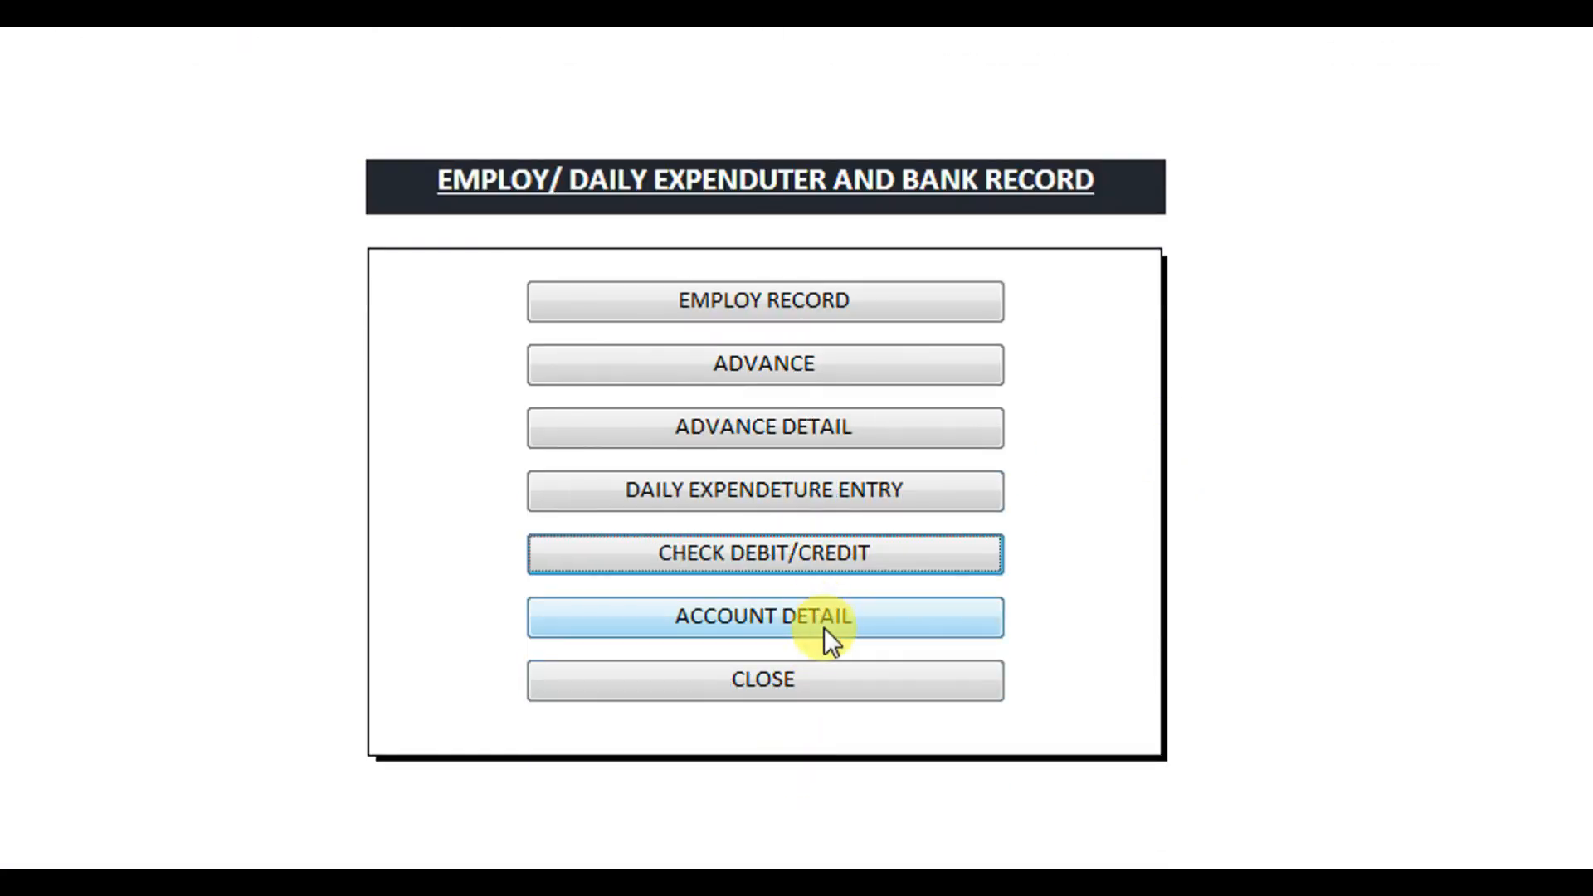
pyautogui.click(840, 621)
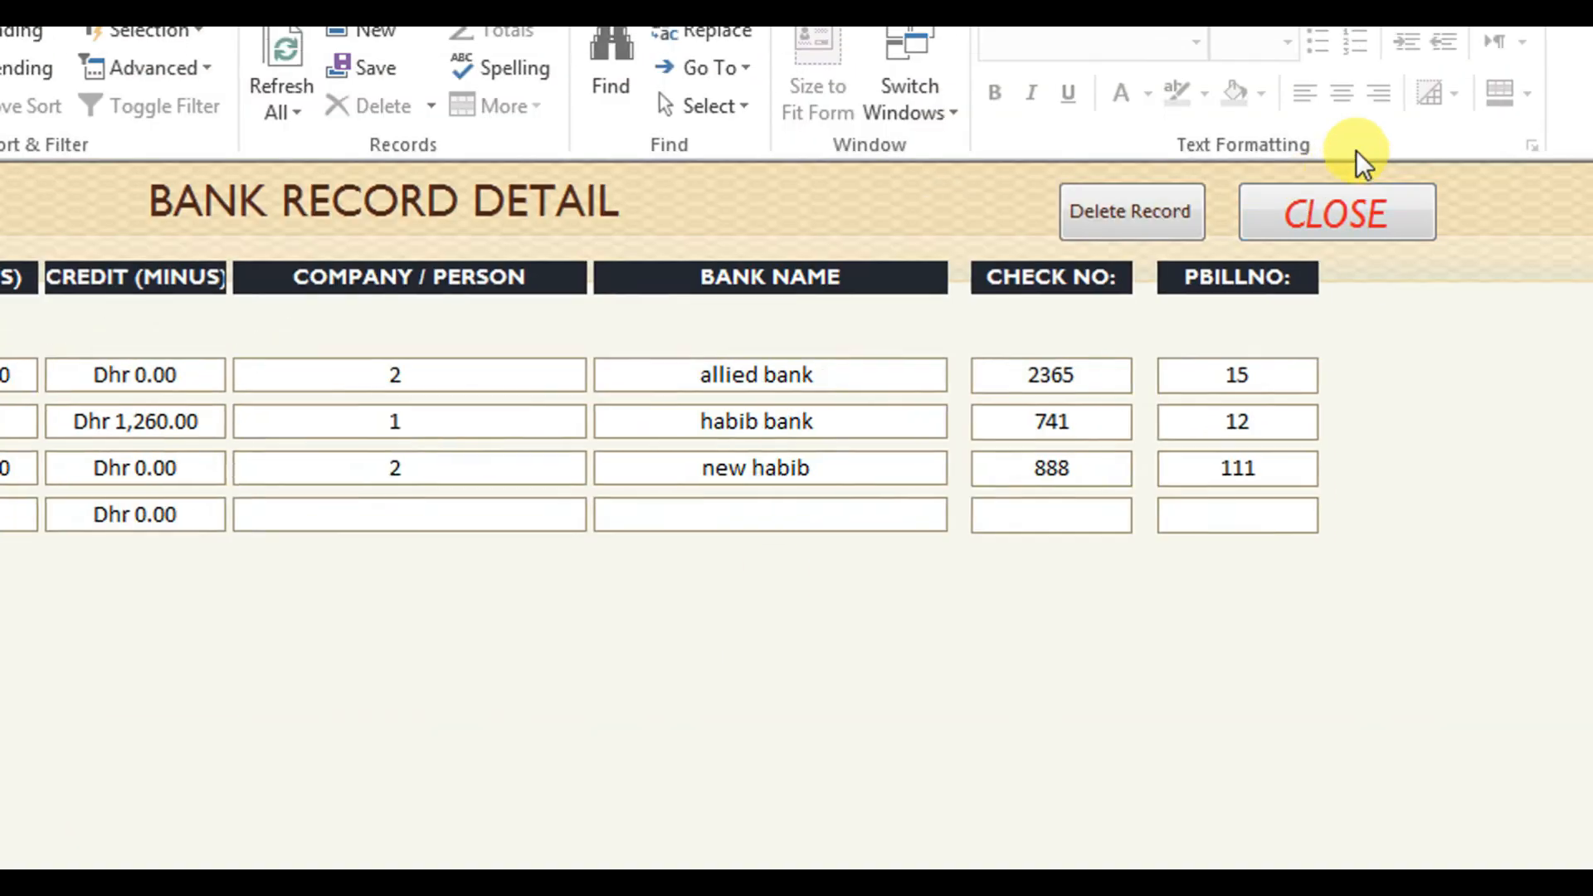
pyautogui.click(1351, 217)
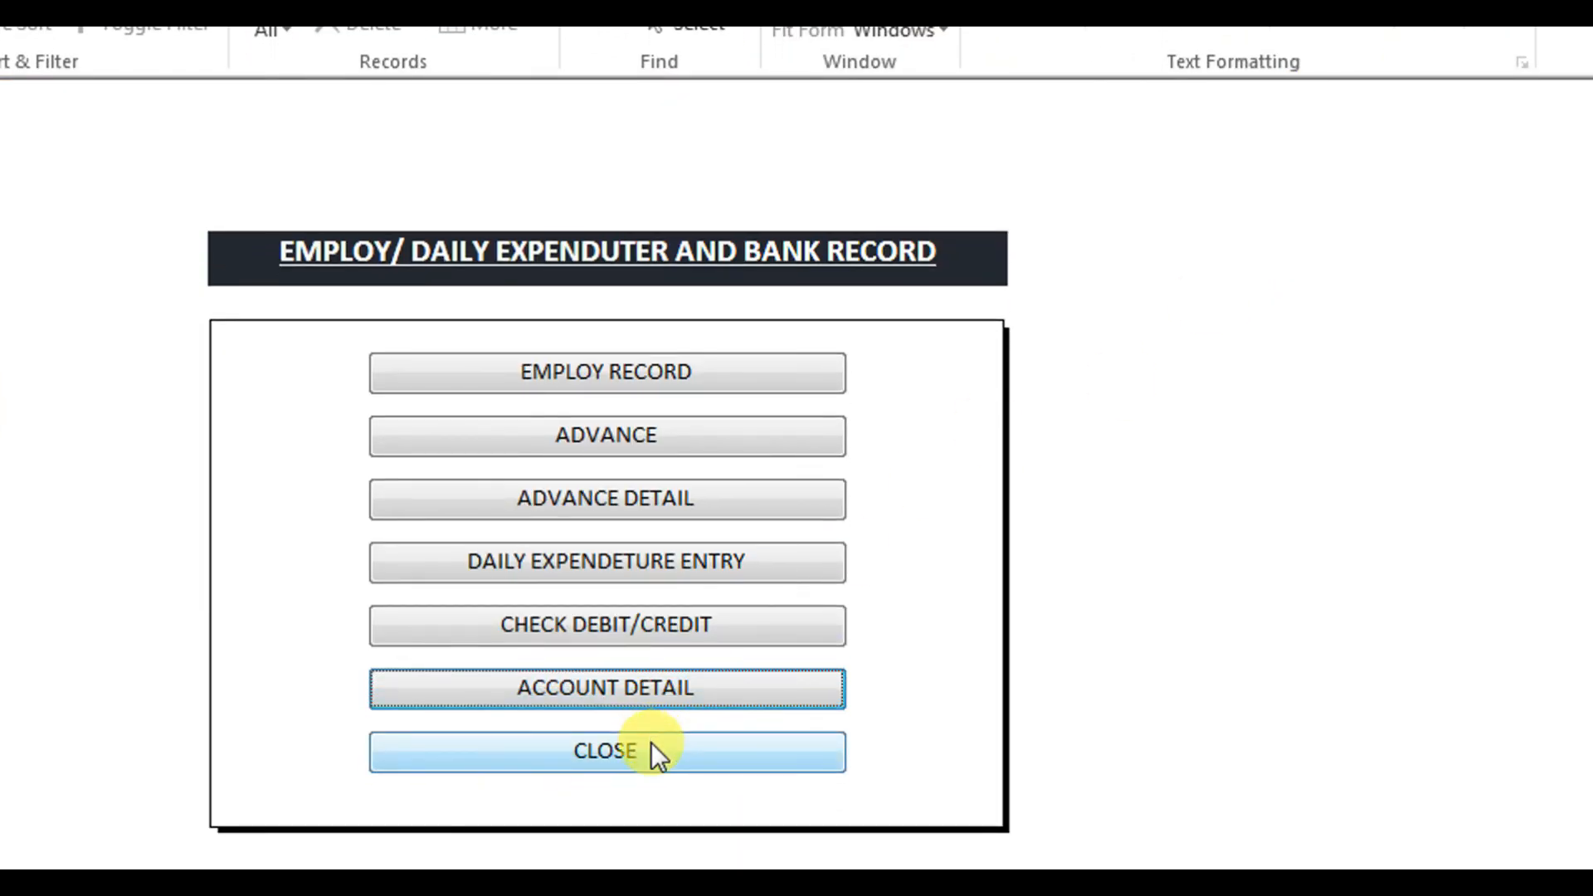
pyautogui.click(652, 743)
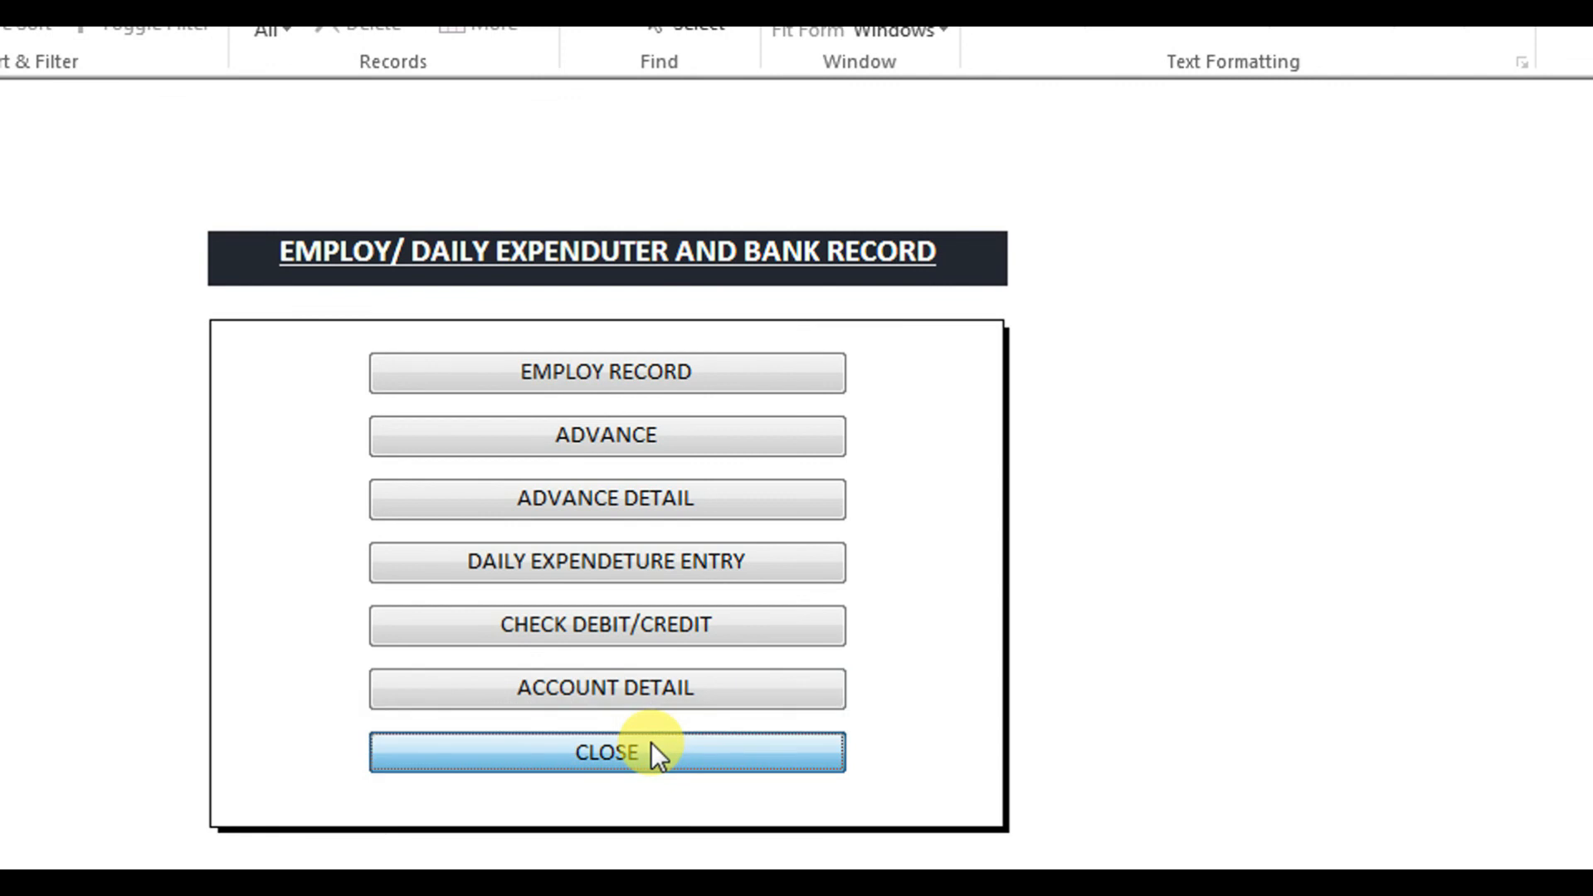
# Close the expenditure menu and open the Dealear / Item and Purchasing records menu.
pyautogui.click(652, 742)
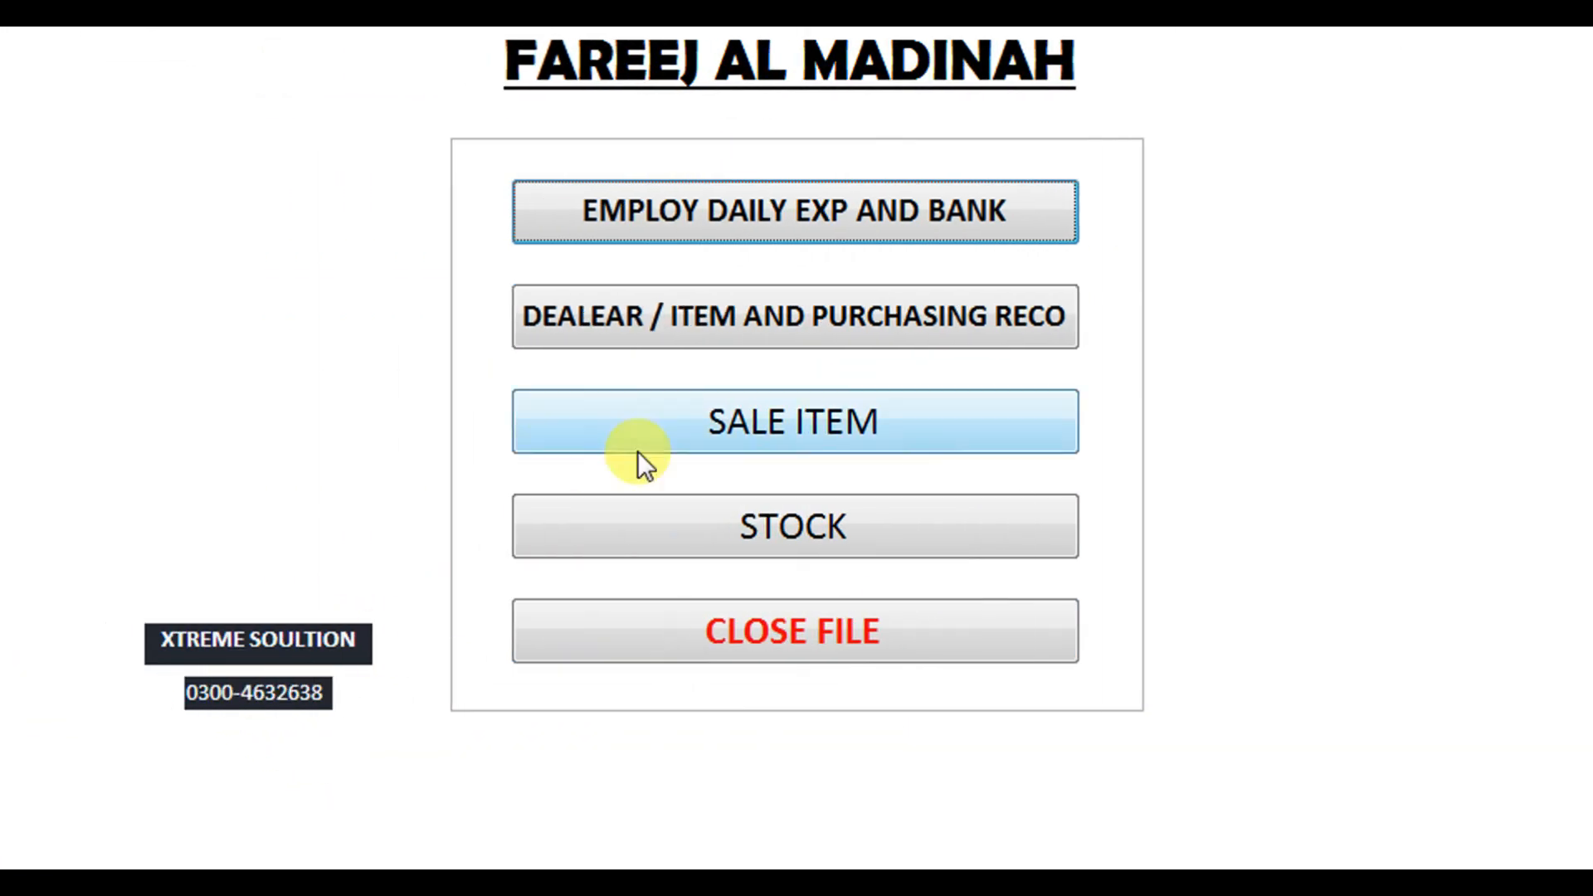
pyautogui.click(793, 322)
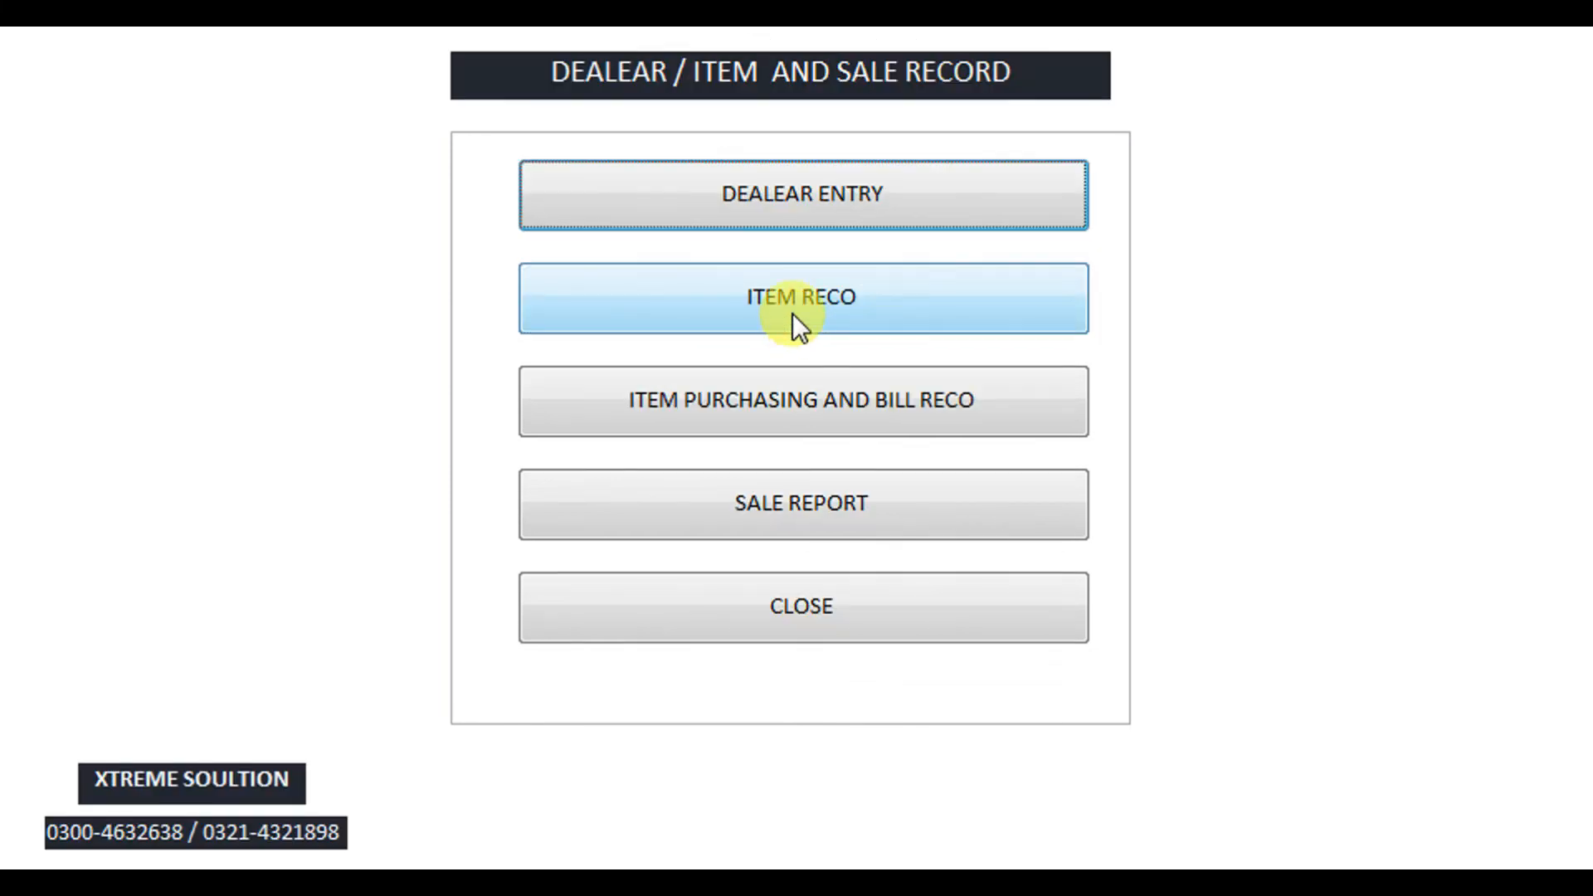